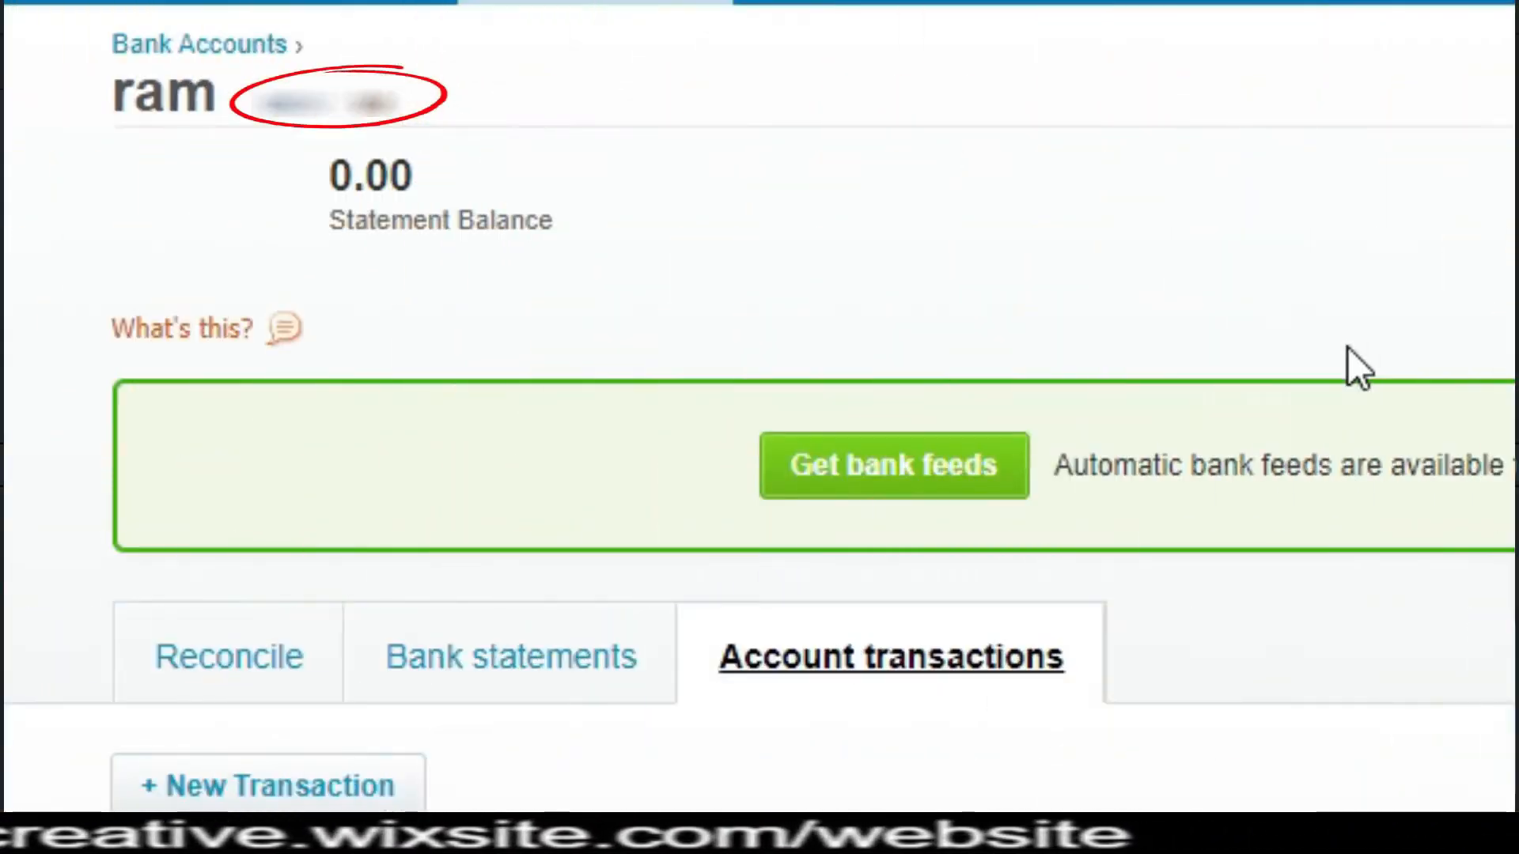
Open the bank connection form from the account page and enter the internet banking user name and password
{"action": "left_click", "coordinate": [293, 635]}
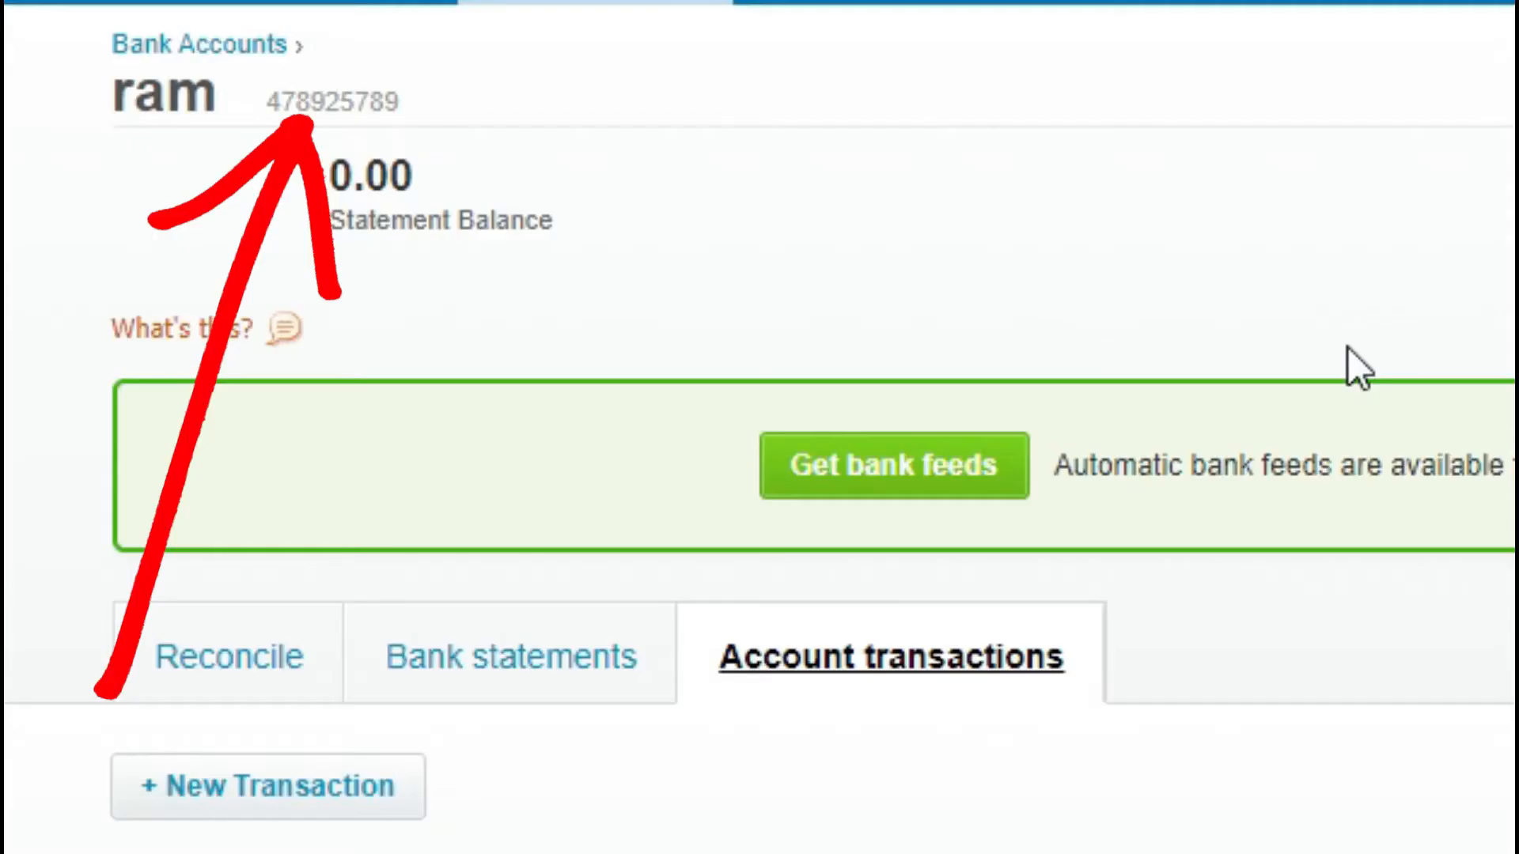
{"action": "left_click", "coordinate": [292, 637]}
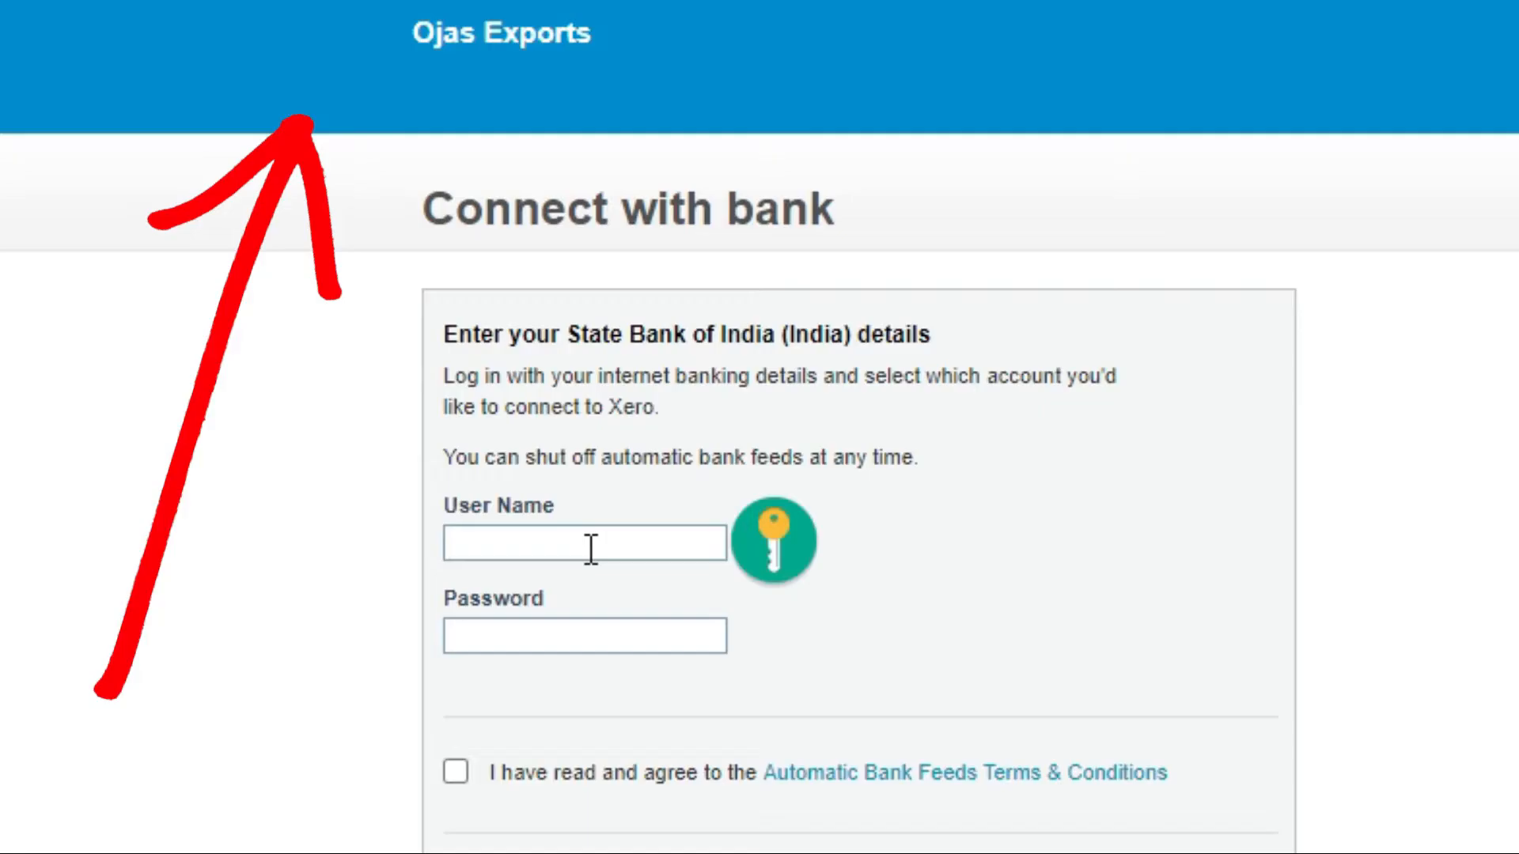
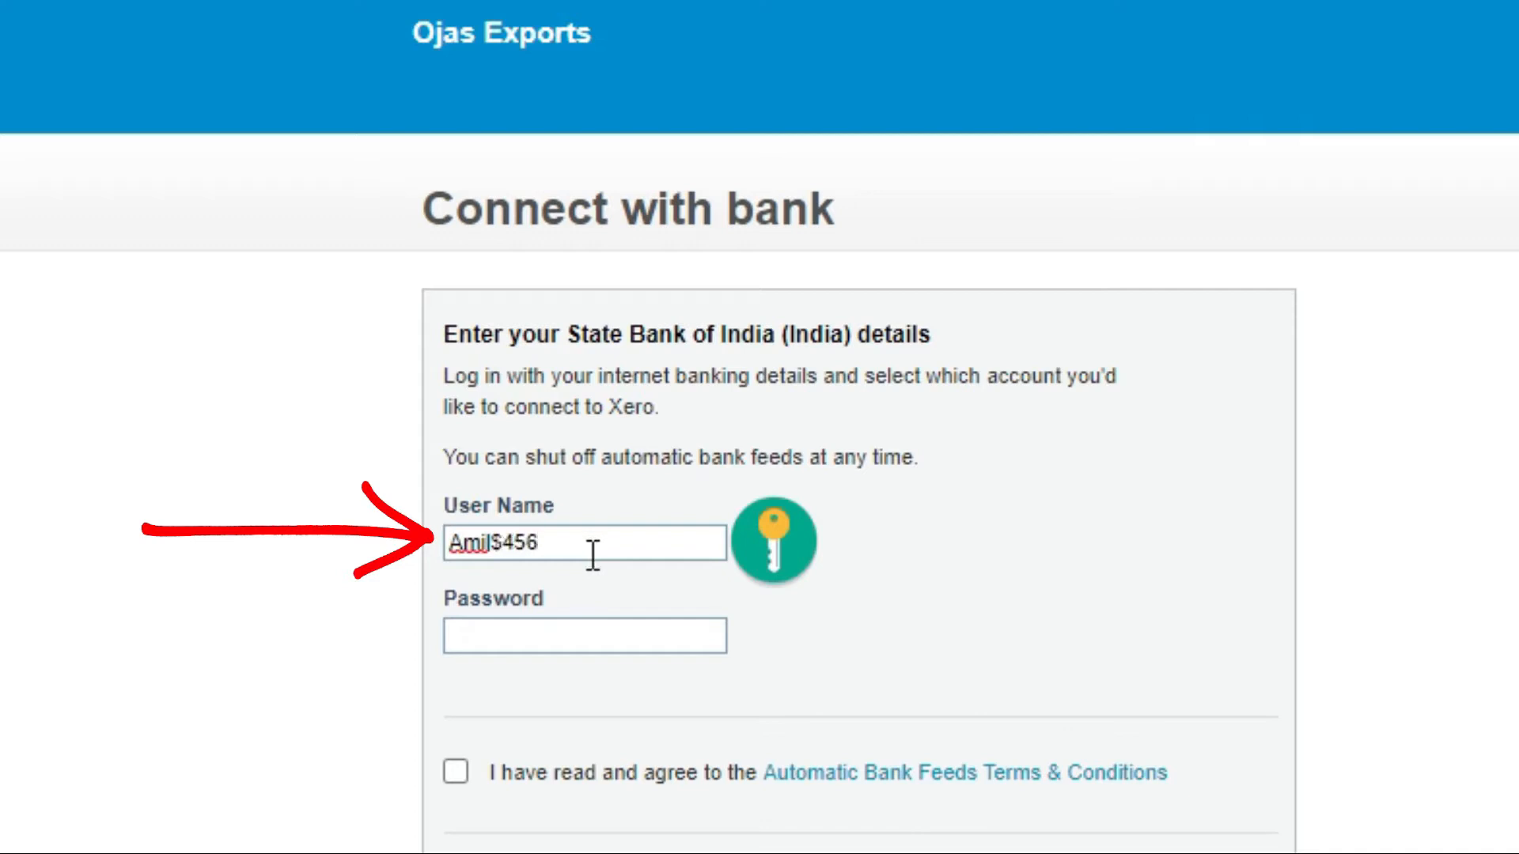
{"action": "left_click", "coordinate": [518, 634]}
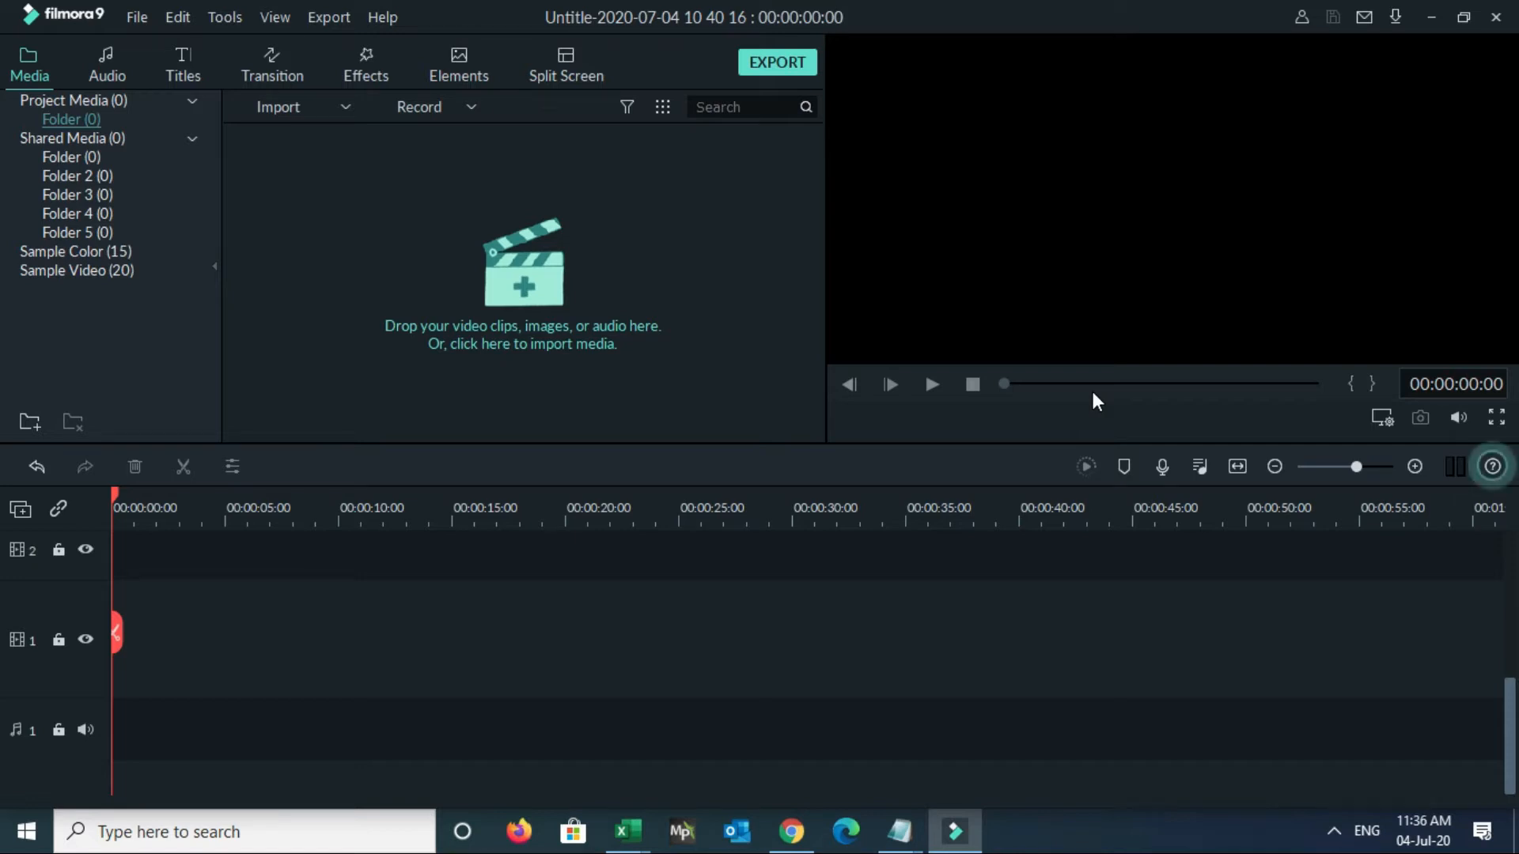
Switch to Filmora, import the video blur 4 from the Desktop, and place it at the start of video track 1
{"action": "left_click", "coordinate": [138, 16]}
{"action": "mouse_move", "coordinate": [182, 132]}
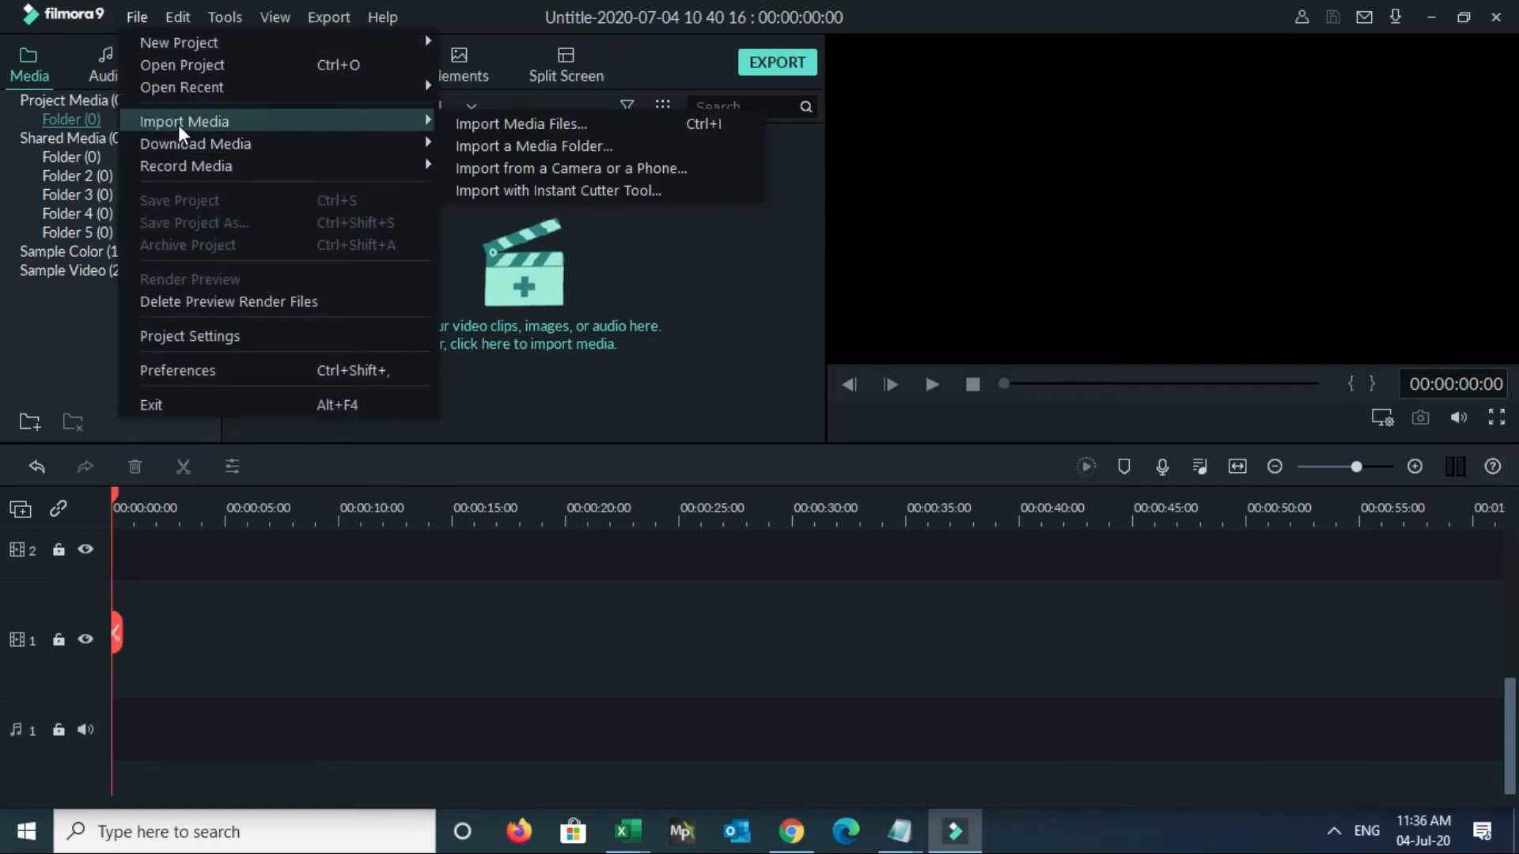
{"action": "left_click", "coordinate": [483, 126]}
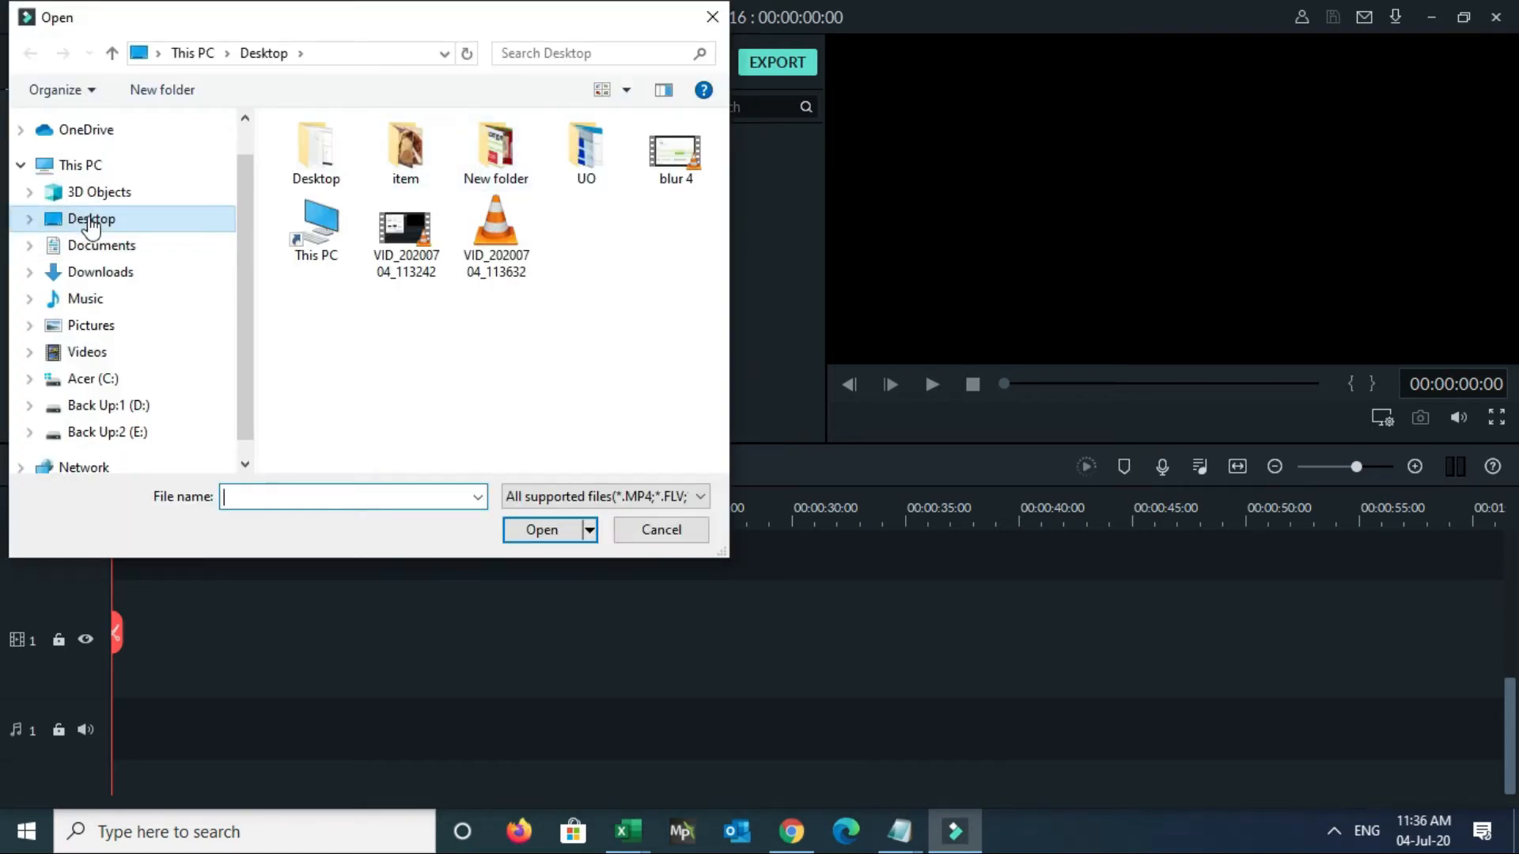
{"action": "left_click", "coordinate": [89, 222]}
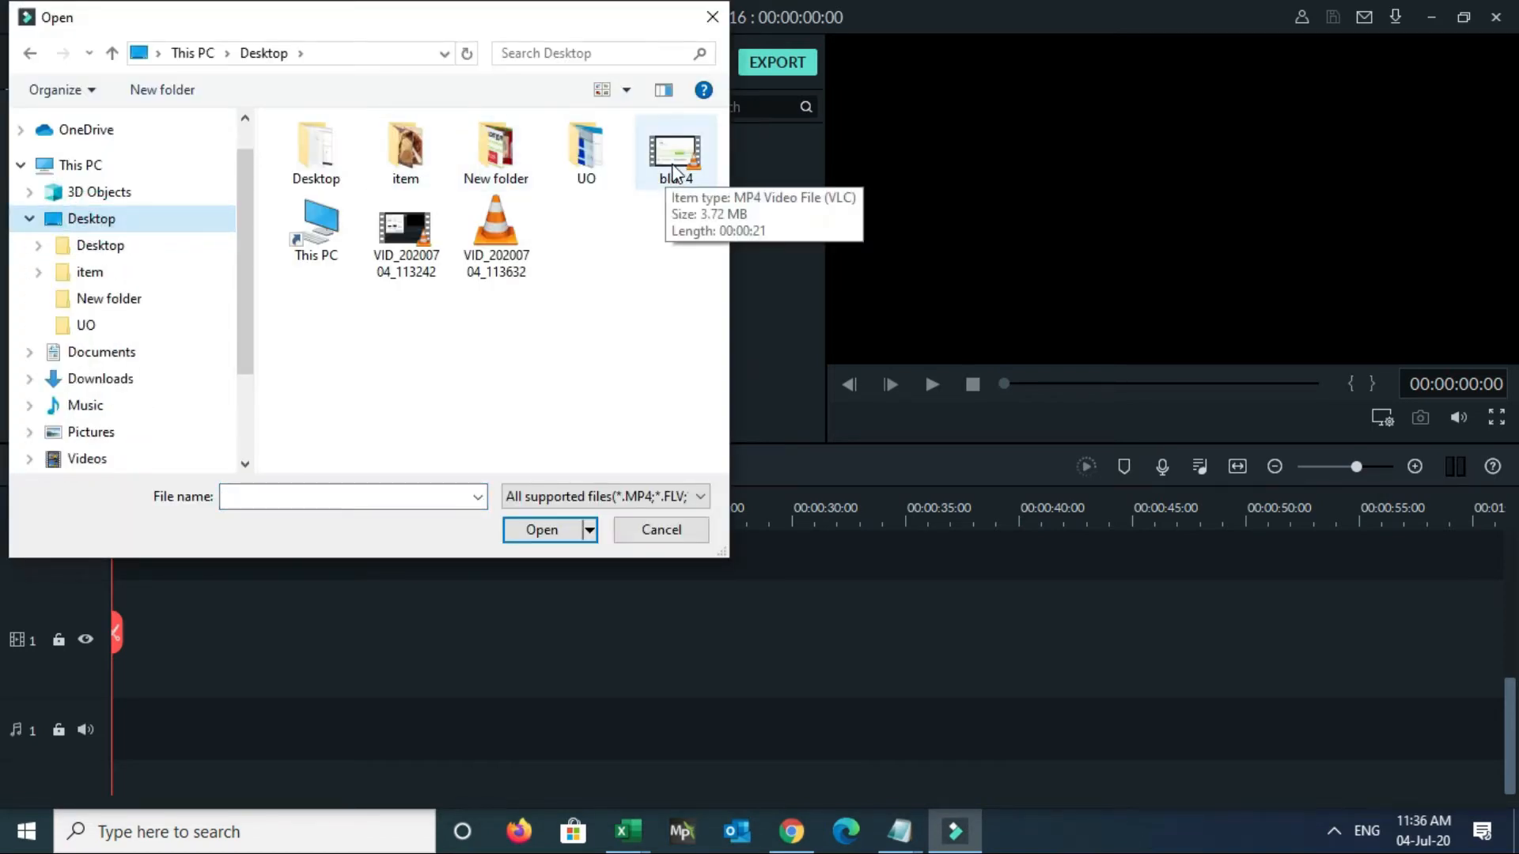
{"action": "left_click", "coordinate": [668, 168]}
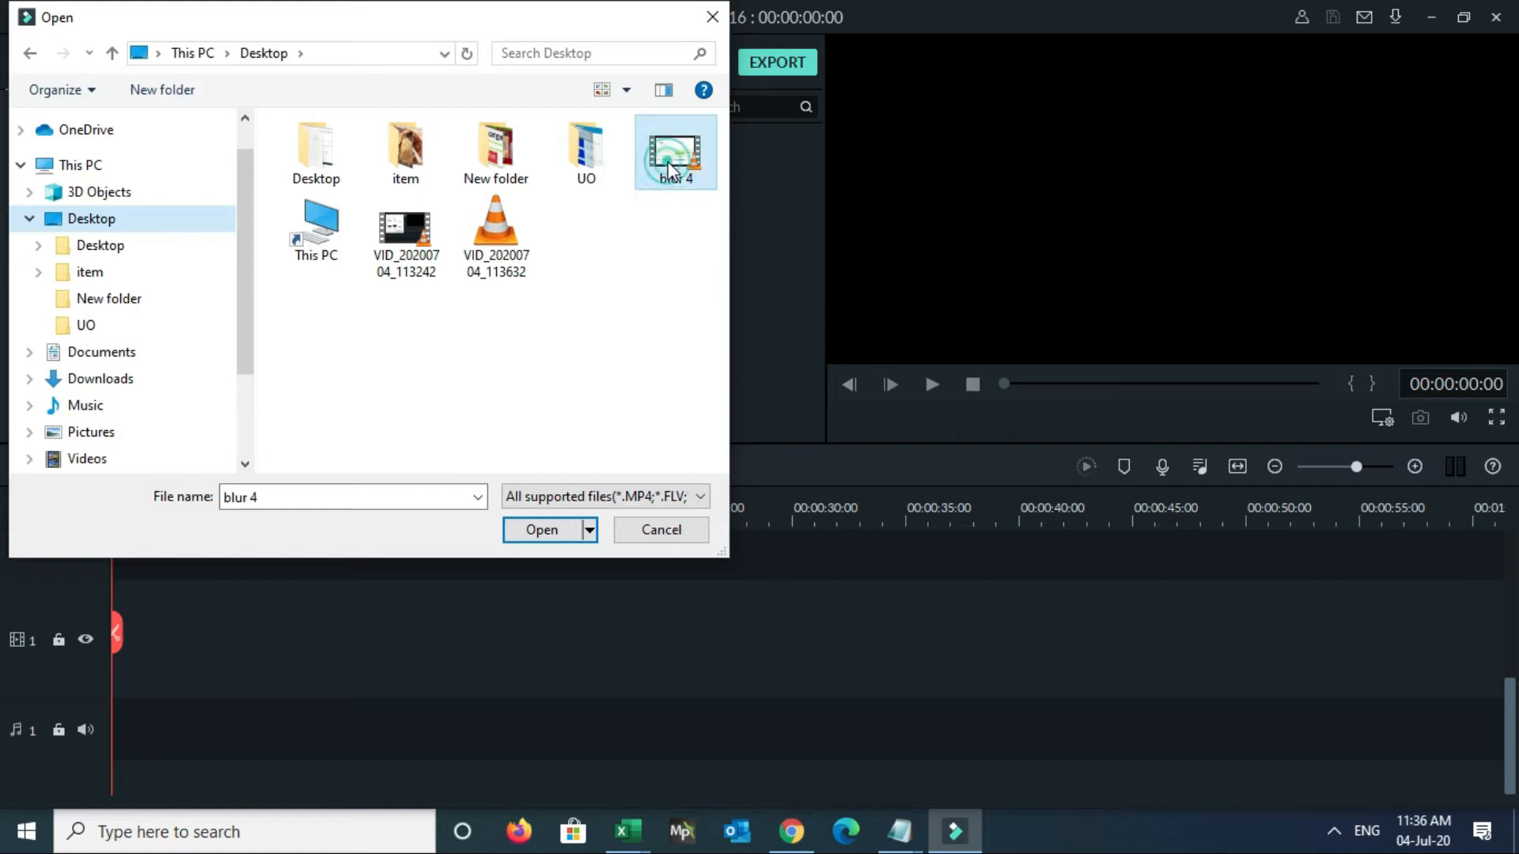
{"action": "left_click", "coordinate": [530, 530]}
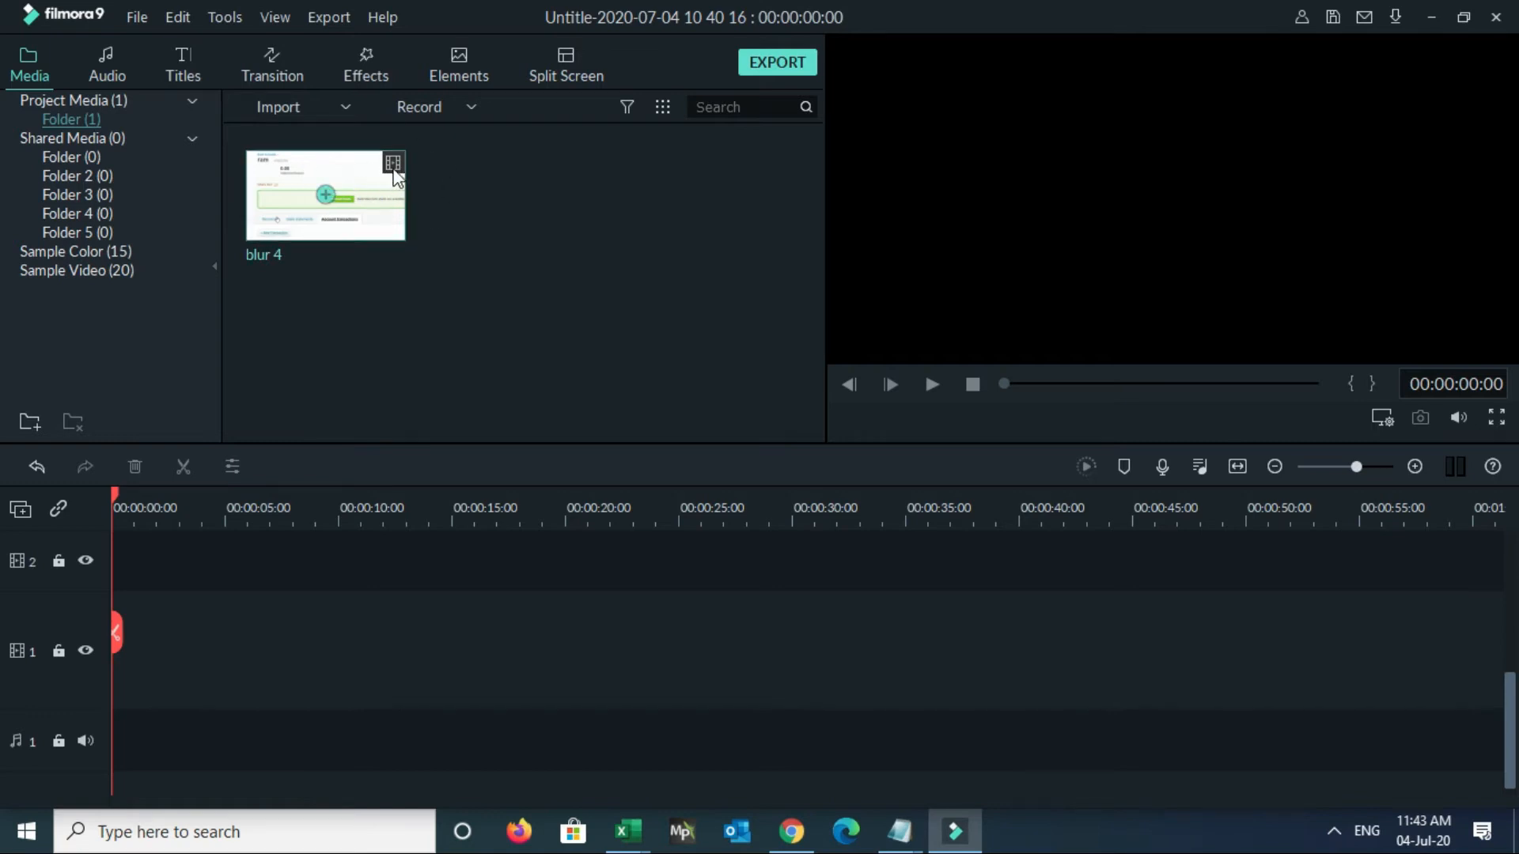
{"action": "left_click_drag", "start_coordinate": [395, 176], "coordinate": [103, 672]}
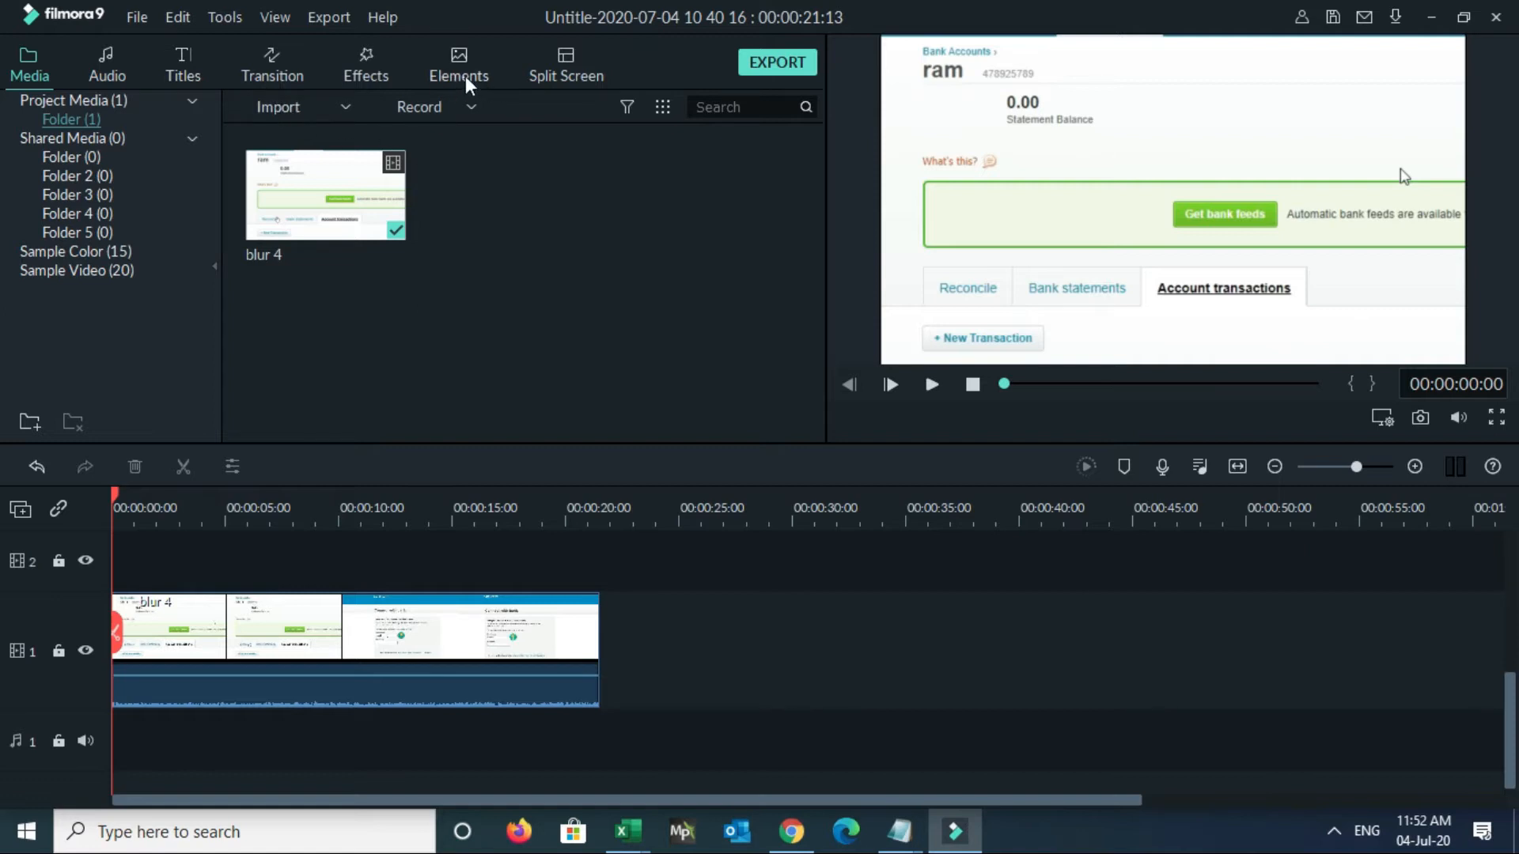
Add the Mosaic utility effect to the start of the timeline above the blur 4 clip
{"action": "left_click", "coordinate": [366, 71]}
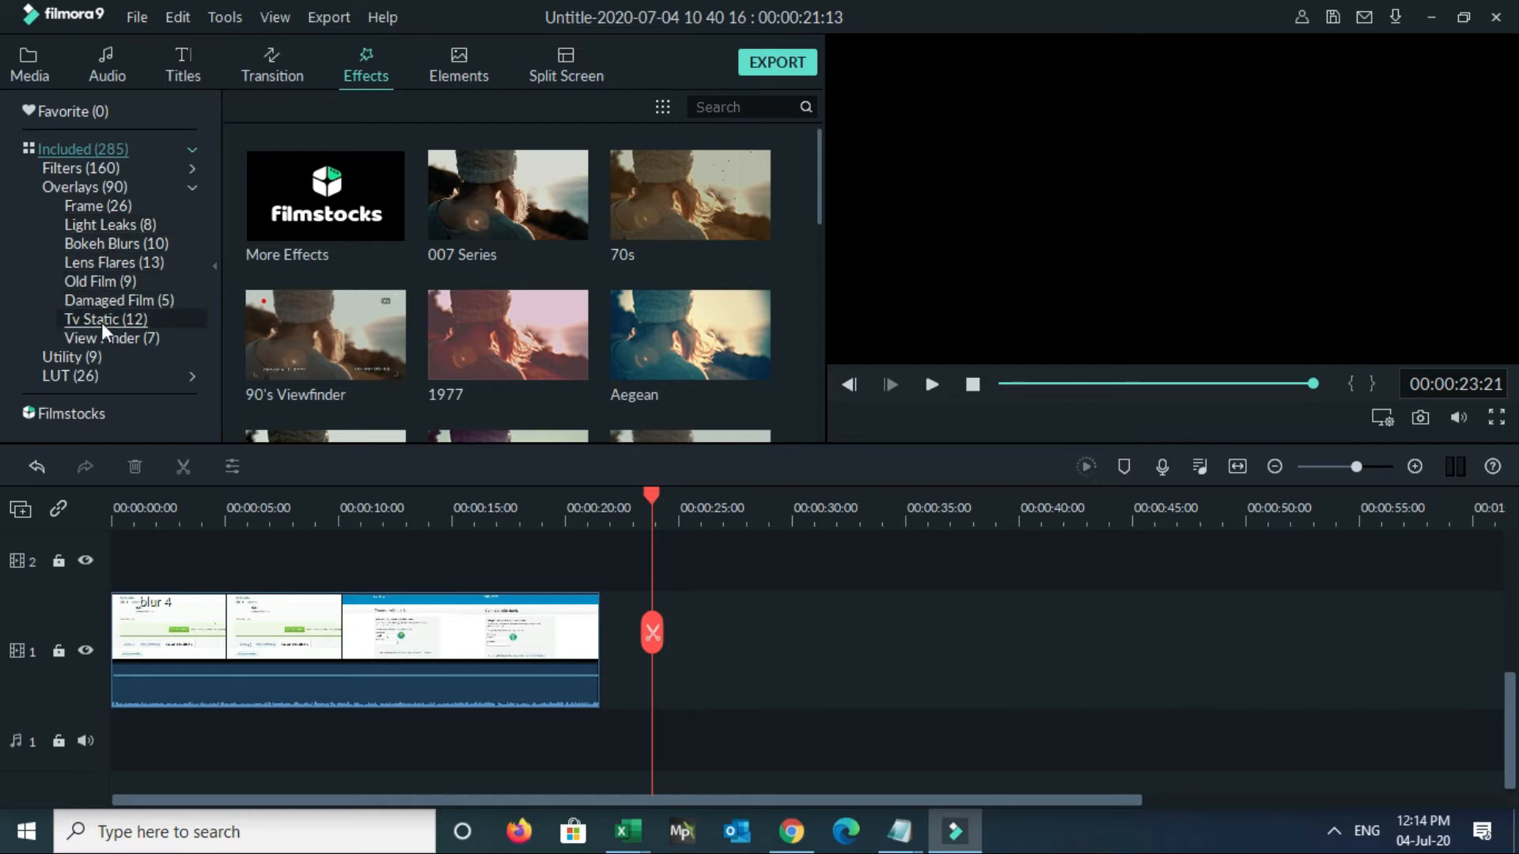
{"action": "left_click", "coordinate": [78, 357]}
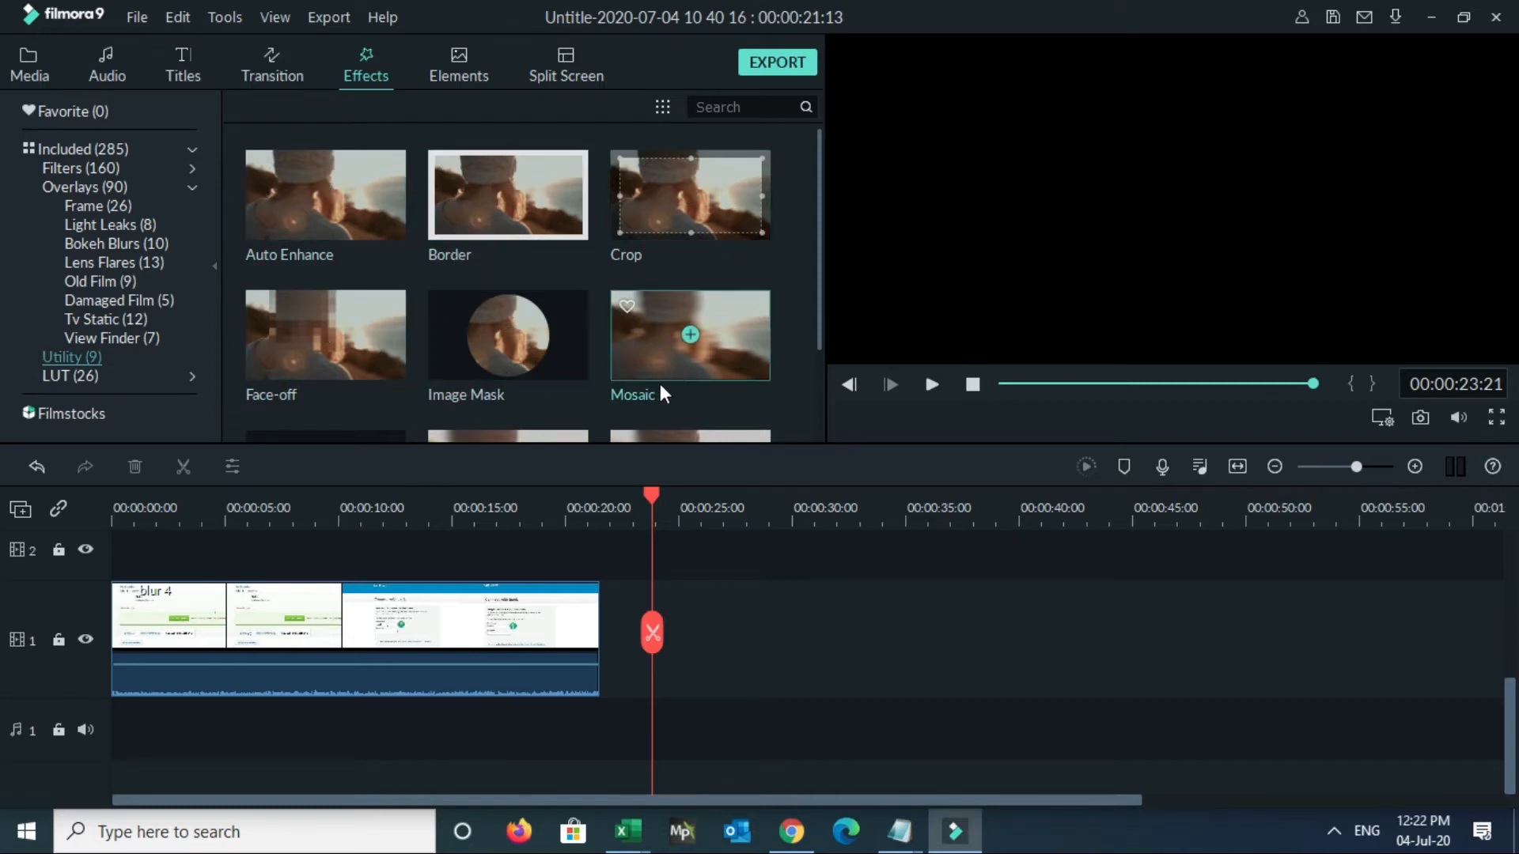
{"action": "left_click_drag", "start_coordinate": [818, 316], "coordinate": [819, 389]}
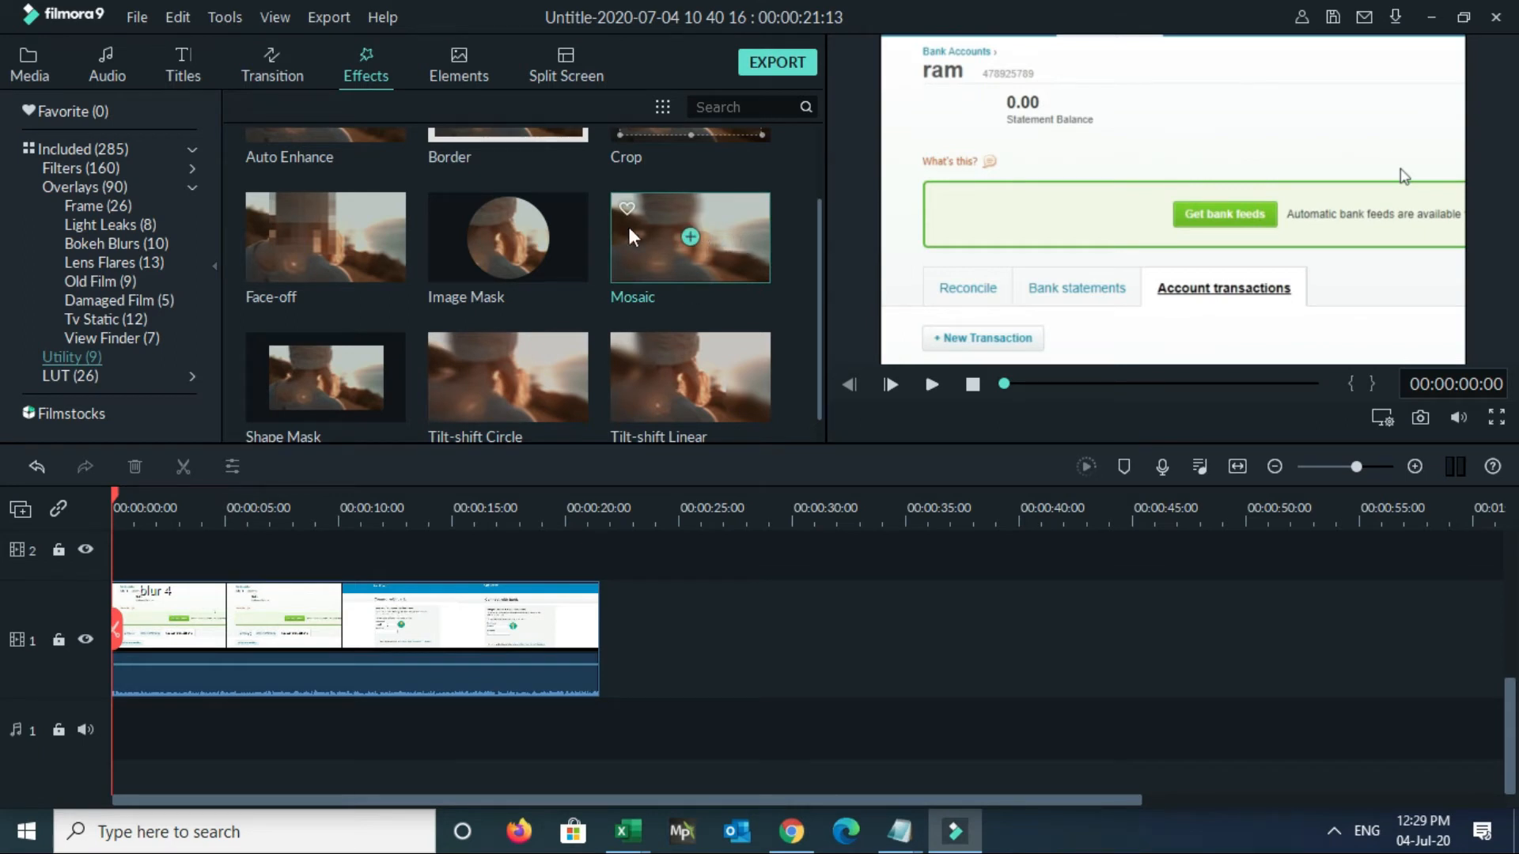
{"action": "left_click", "coordinate": [691, 241]}
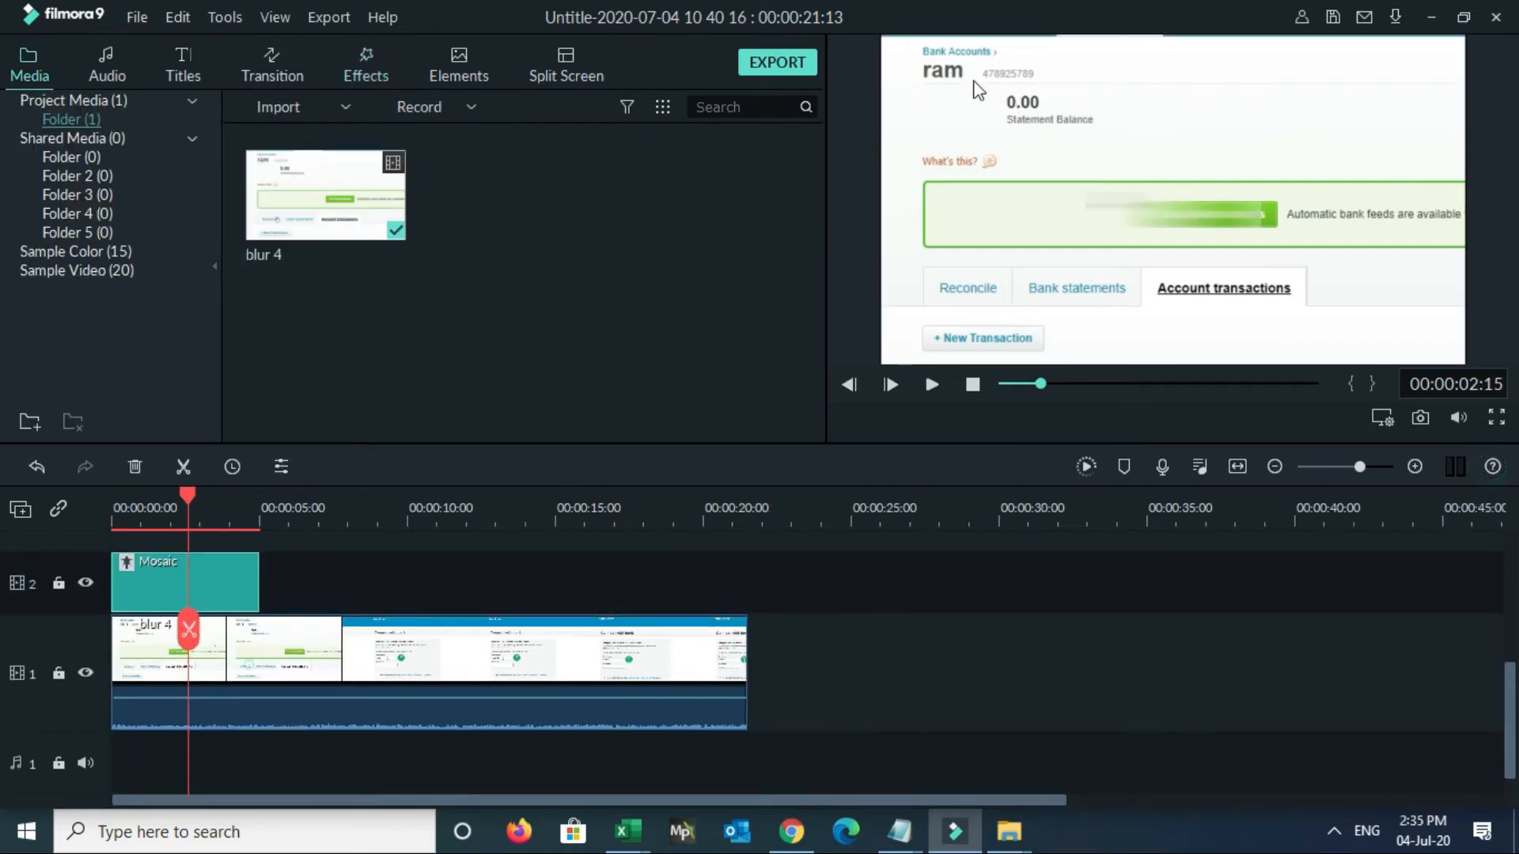
Move the Mosaic area over the account number beside the account name and shrink it to cover only that number
{"action": "left_click", "coordinate": [484, 510]}
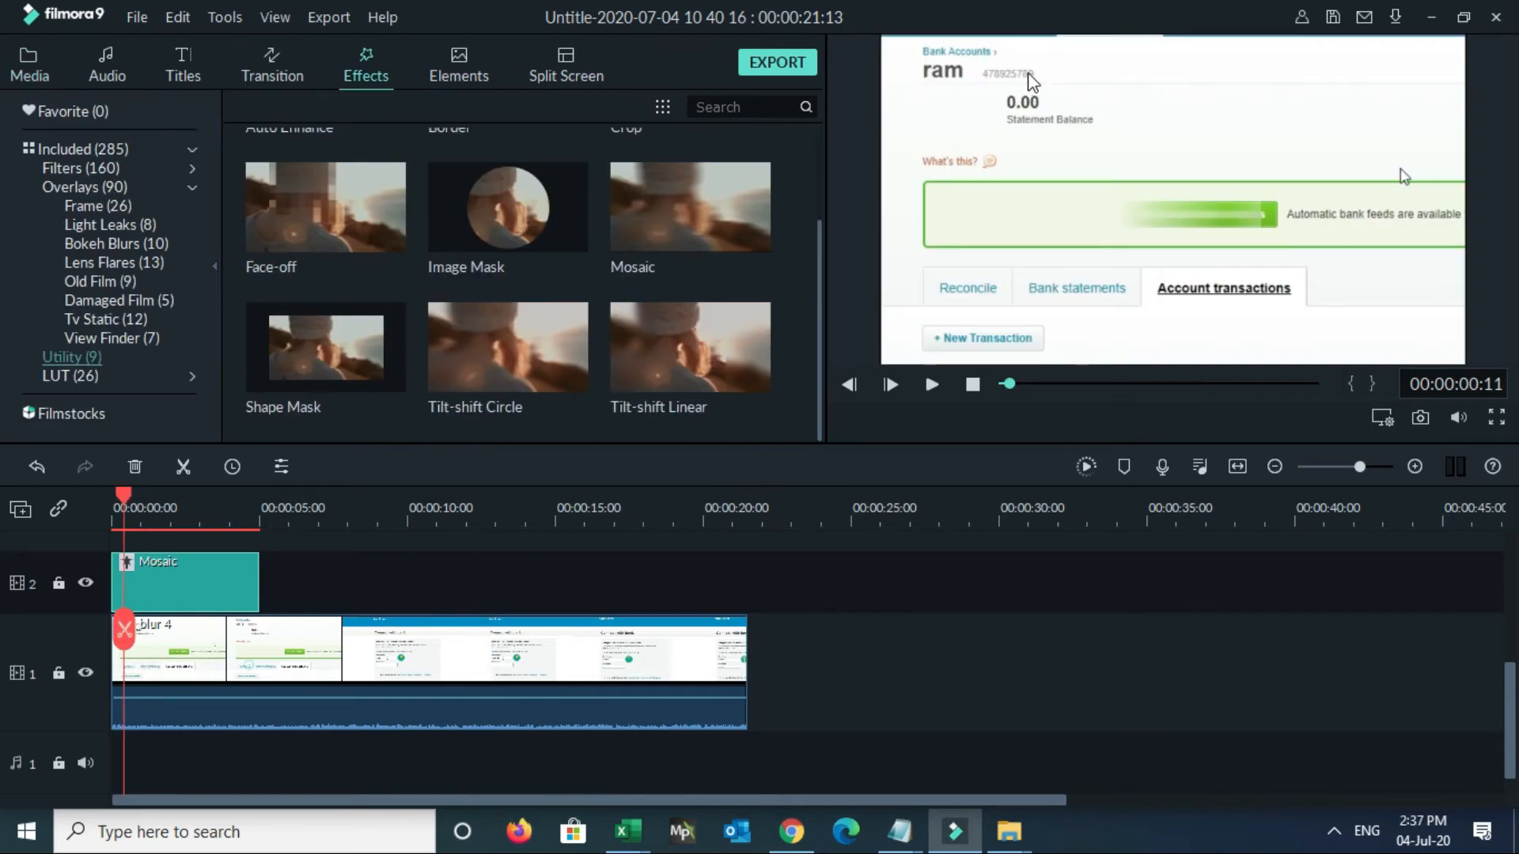
{"action": "double_click", "coordinate": [200, 573]}
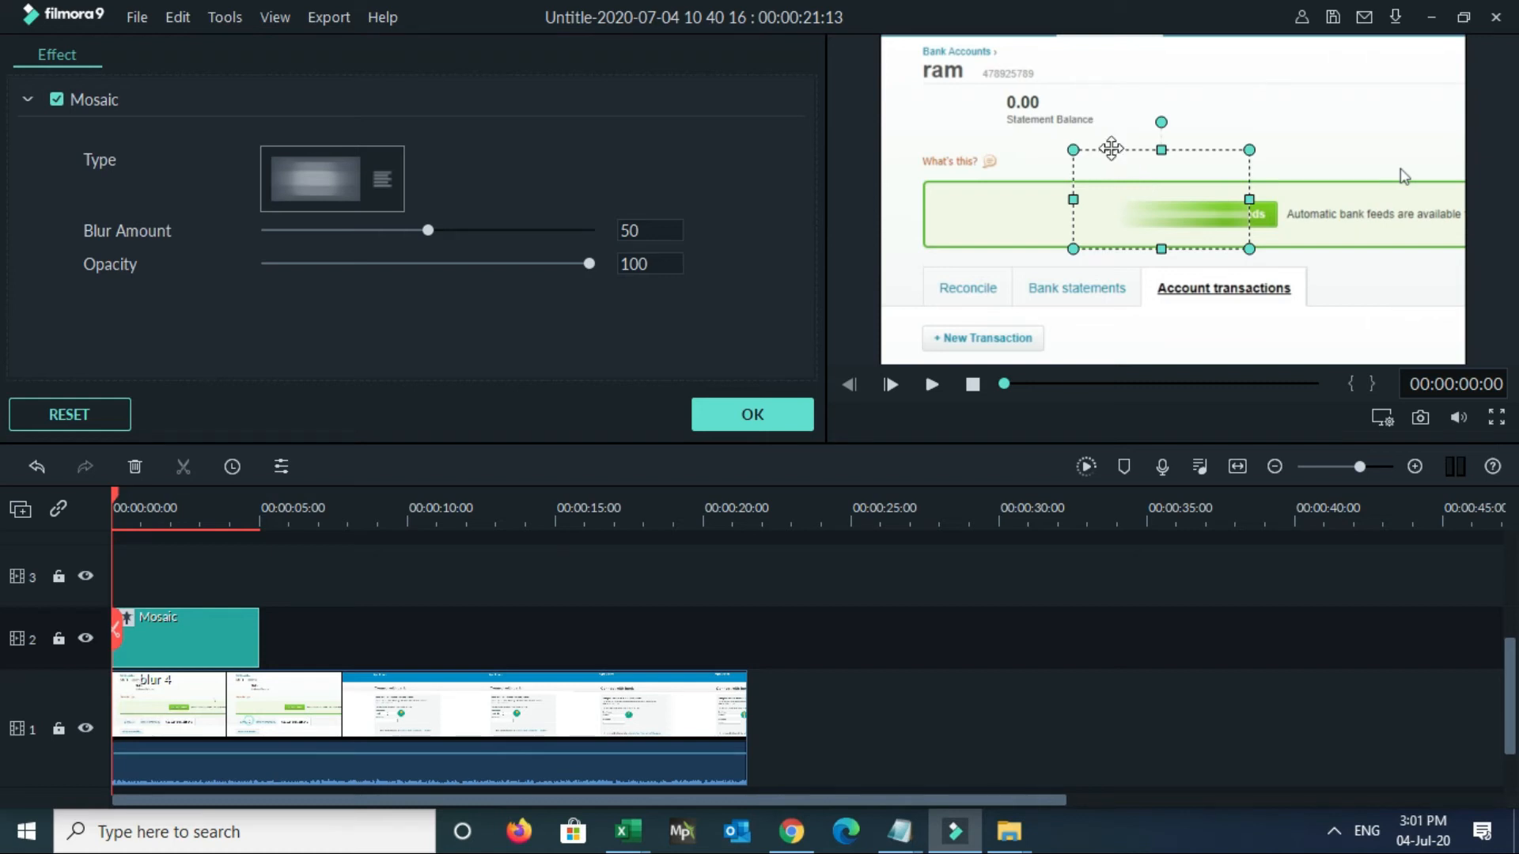
{"action": "left_click_drag", "start_coordinate": [1111, 148], "coordinate": [1005, 49]}
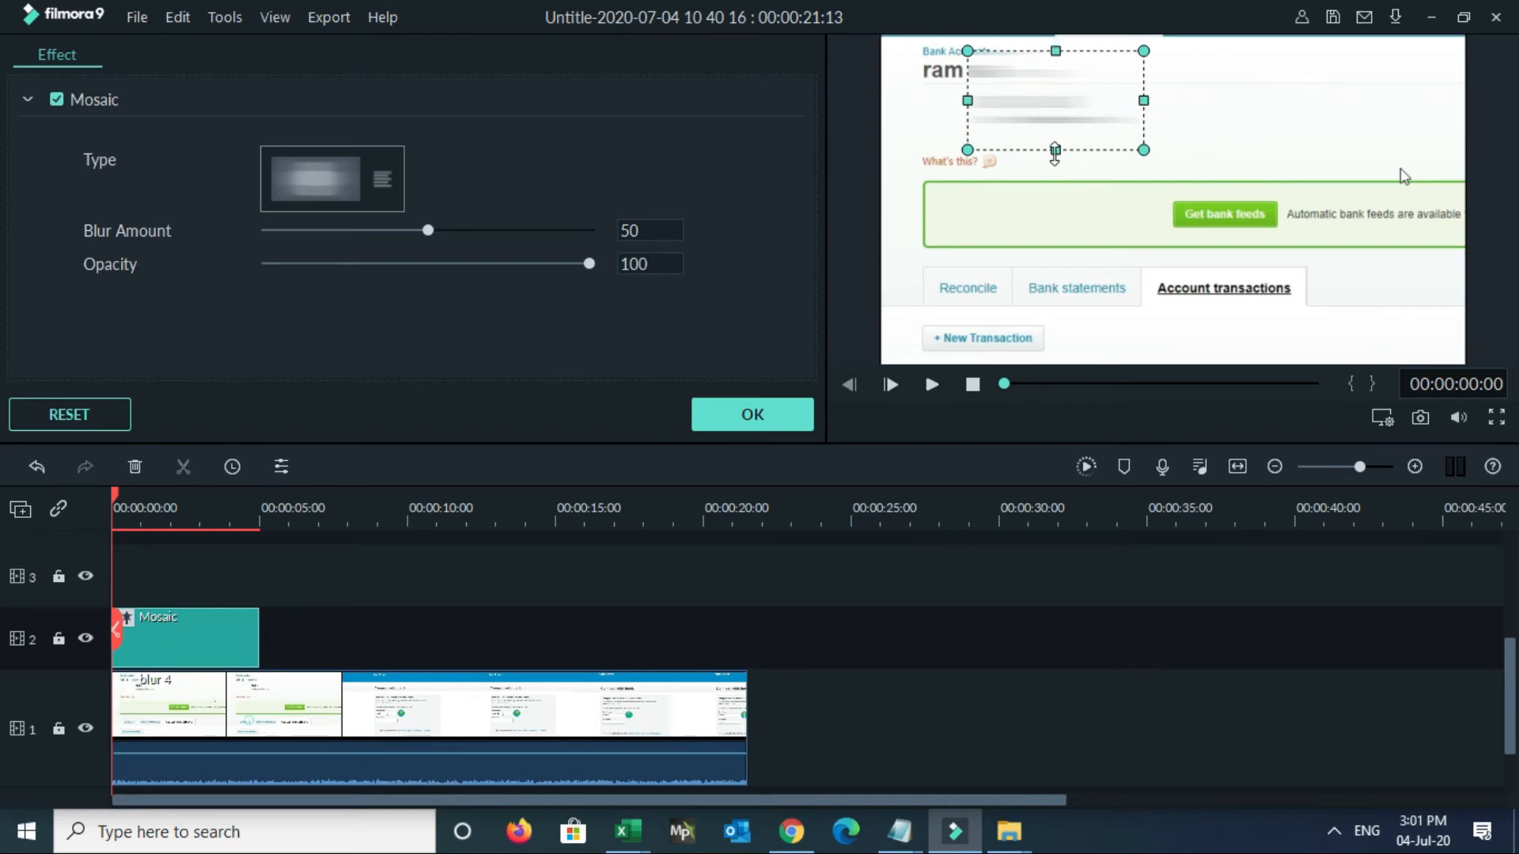
{"action": "left_click_drag", "start_coordinate": [1056, 150], "coordinate": [1051, 72]}
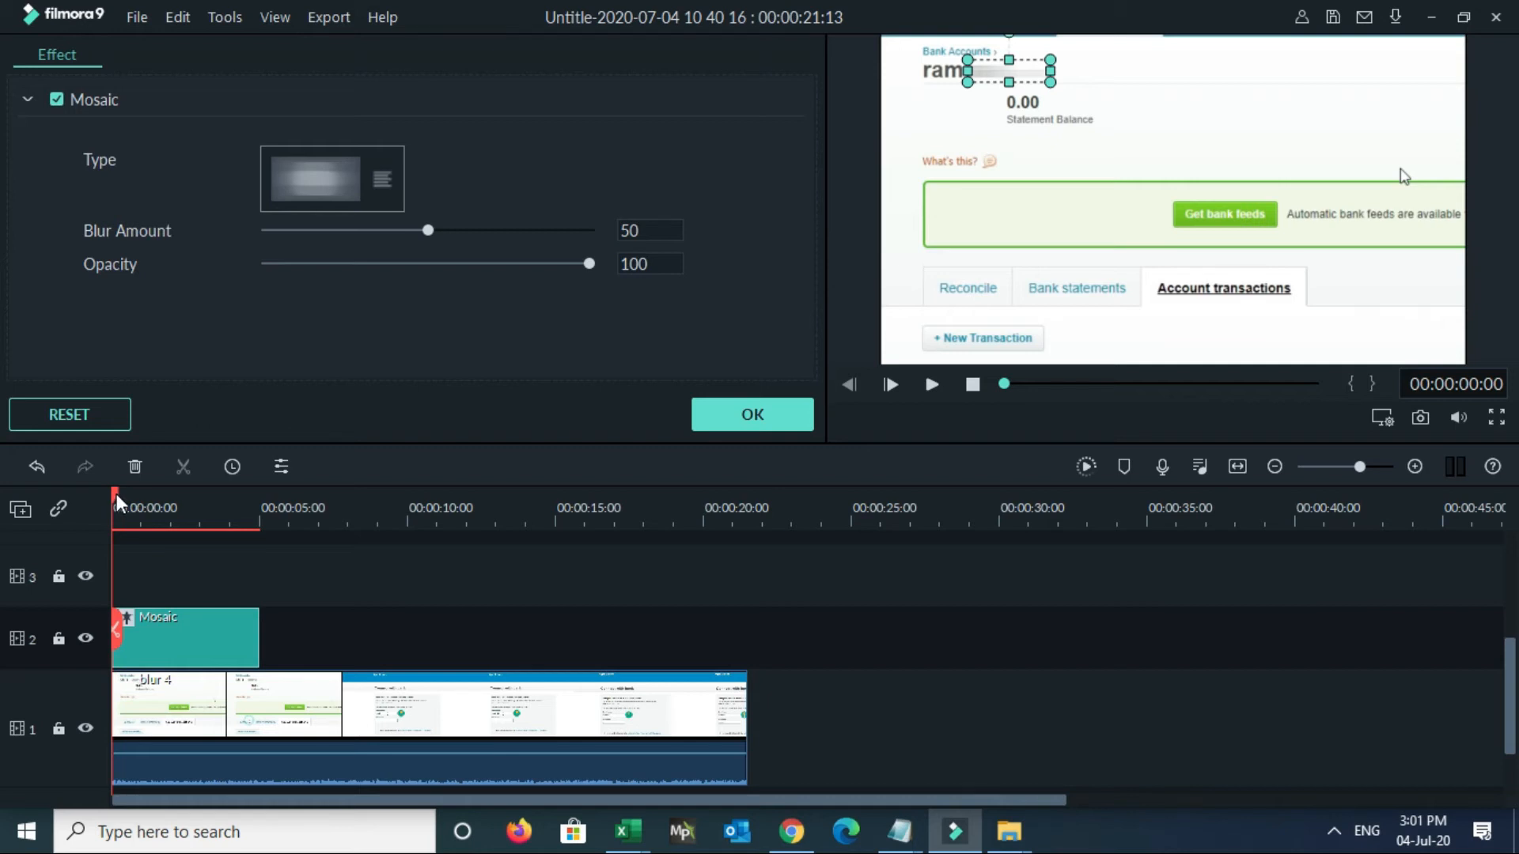
Extend the first Mosaic clip to 00:00:05:20 and adjust its blur amount and opacity
{"action": "left_click_drag", "start_coordinate": [114, 492], "coordinate": [281, 593]}
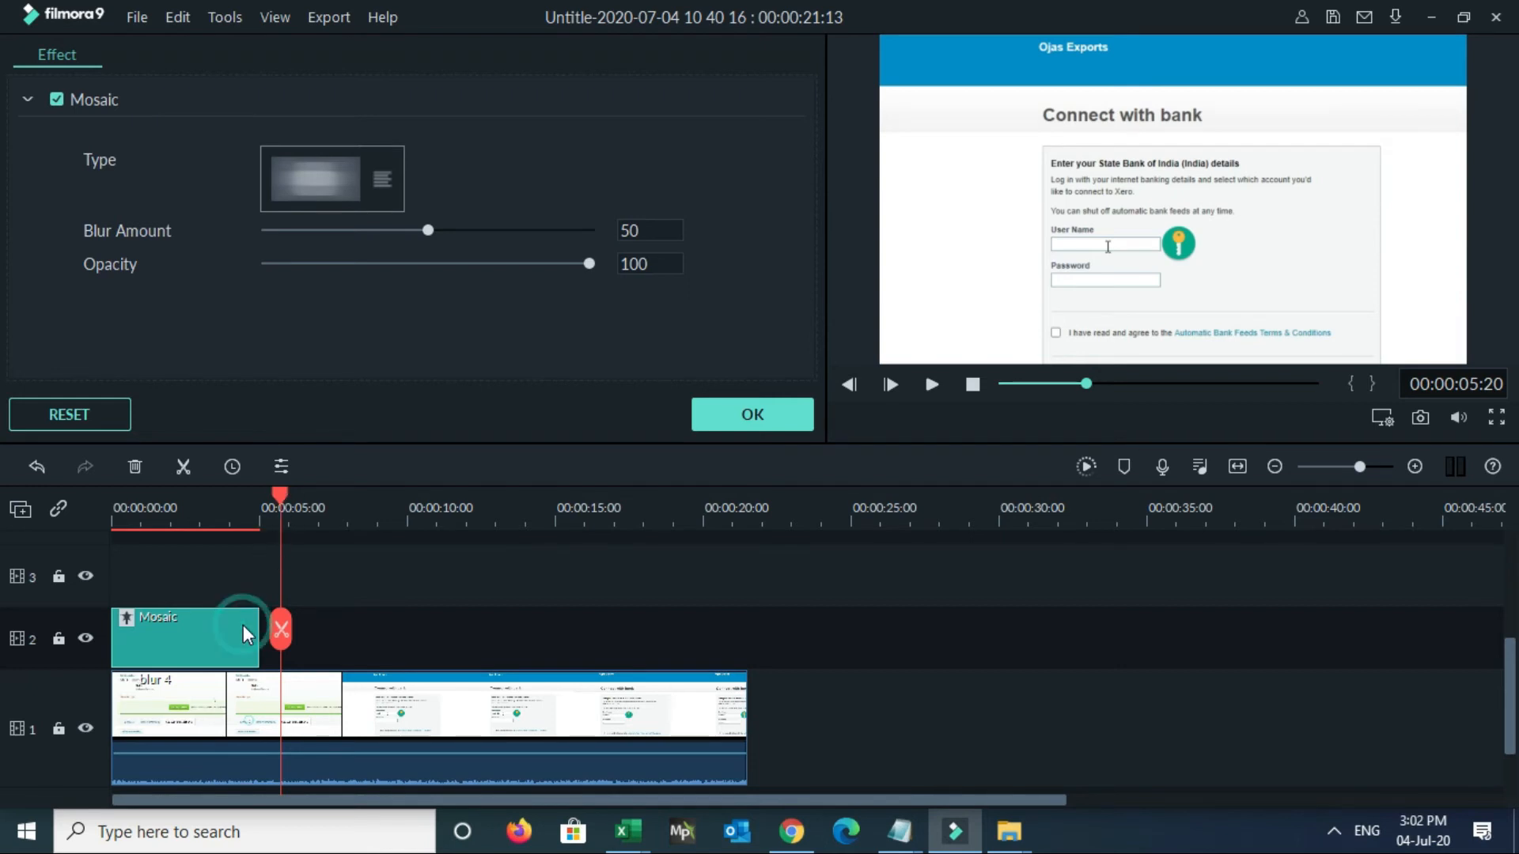
{"action": "left_click_drag", "start_coordinate": [257, 633], "coordinate": [280, 634]}
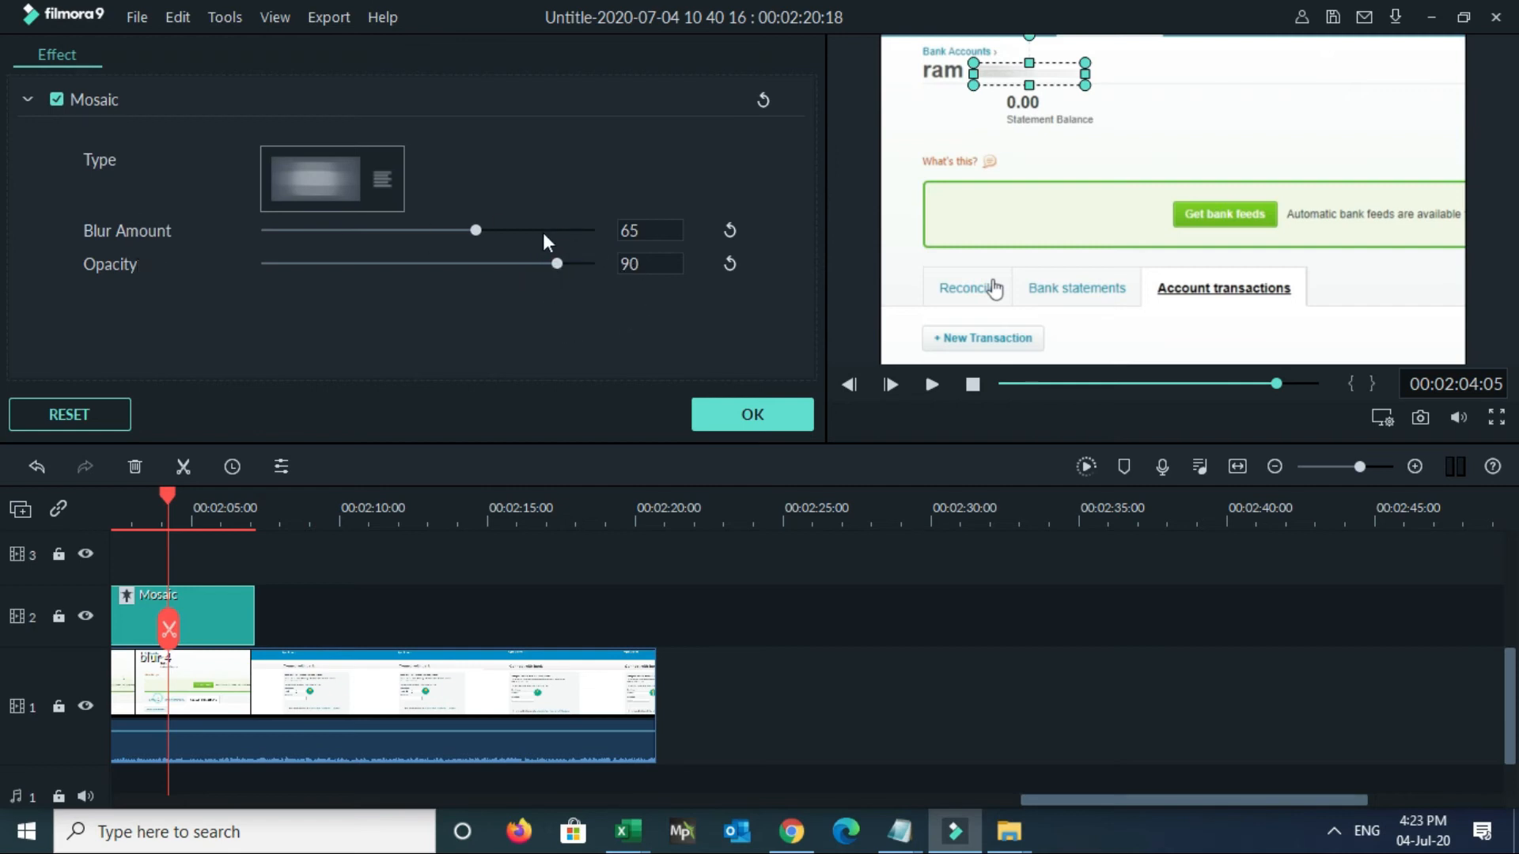
{"action": "mouse_move", "coordinate": [478, 230]}
{"action": "left_mouse_down"}
{"action": "mouse_move", "coordinate": [586, 231]}
{"action": "mouse_move", "coordinate": [483, 235]}
{"action": "left_mouse_up"}
{"action": "left_click_drag", "start_coordinate": [447, 263], "coordinate": [529, 287]}
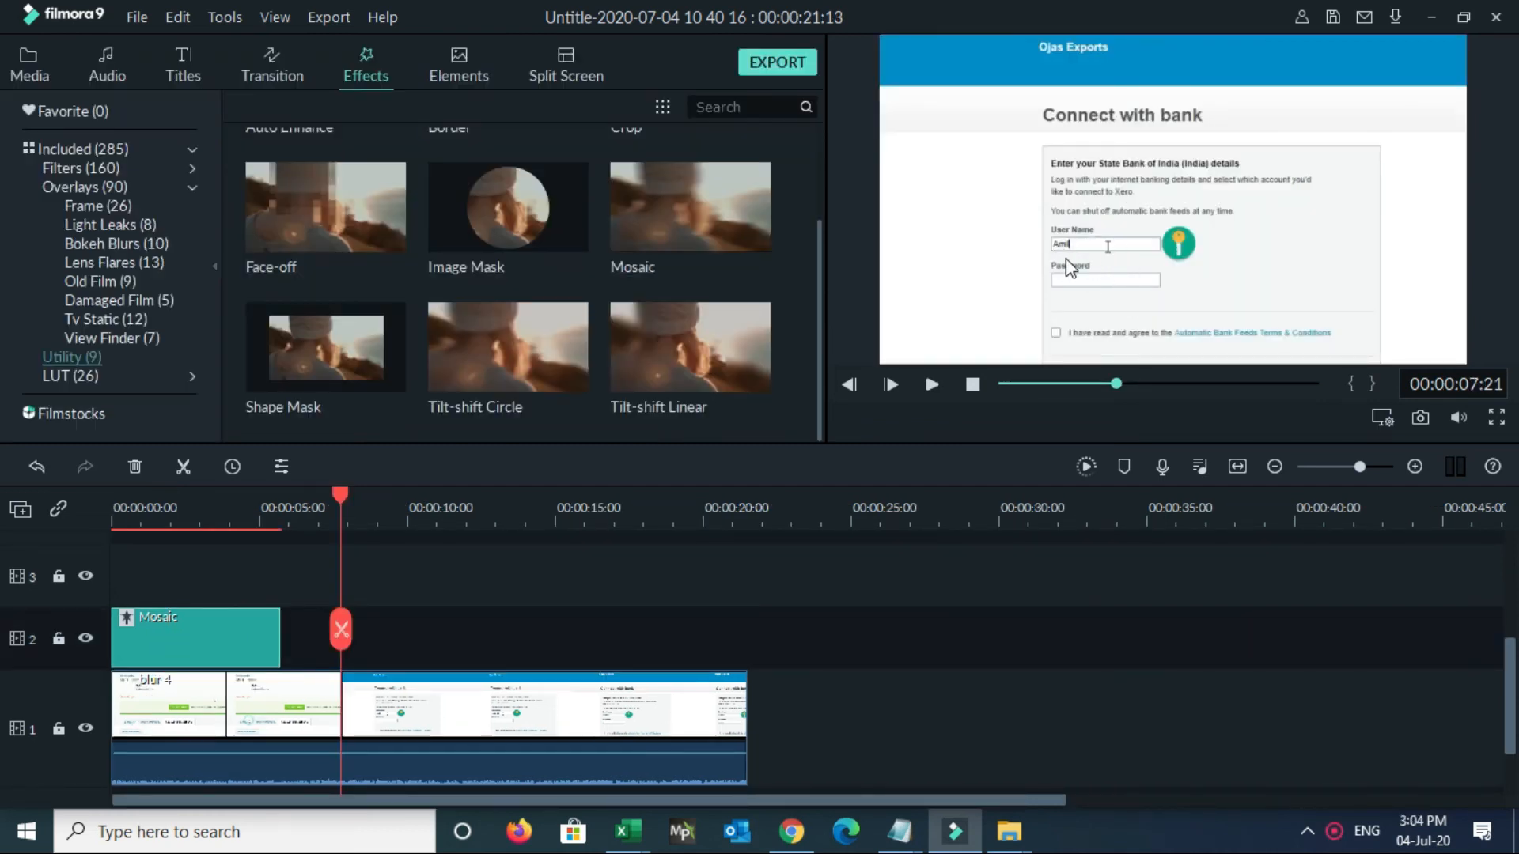
Add a second Mosaic effect at about 00:00:07:19 and fit its area over the User Name field
{"action": "left_click", "coordinate": [691, 207]}
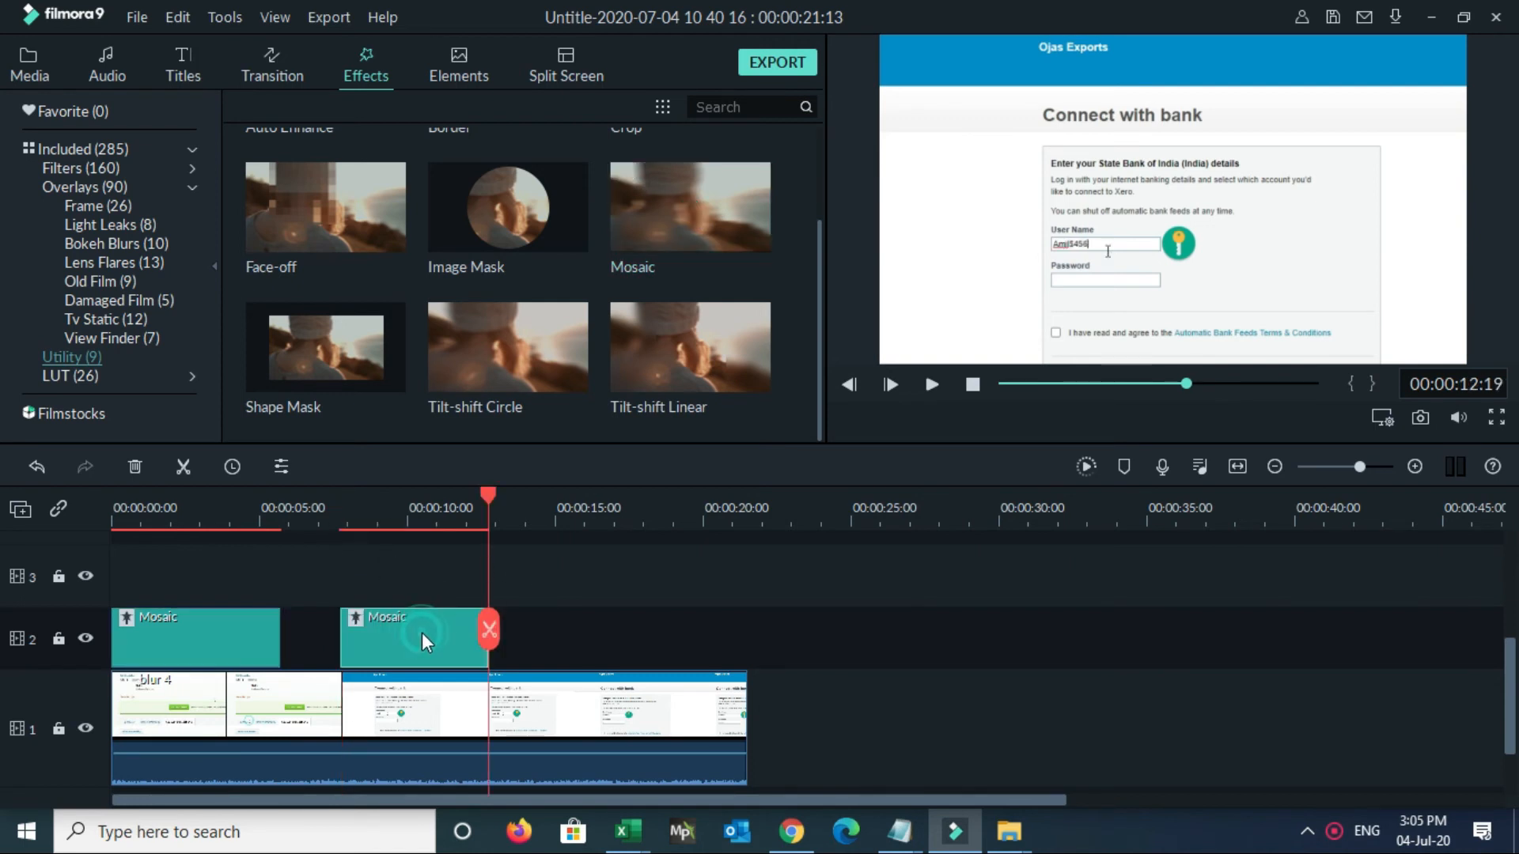
{"action": "double_click", "coordinate": [421, 633]}
{"action": "left_click_drag", "start_coordinate": [1167, 179], "coordinate": [1119, 237]}
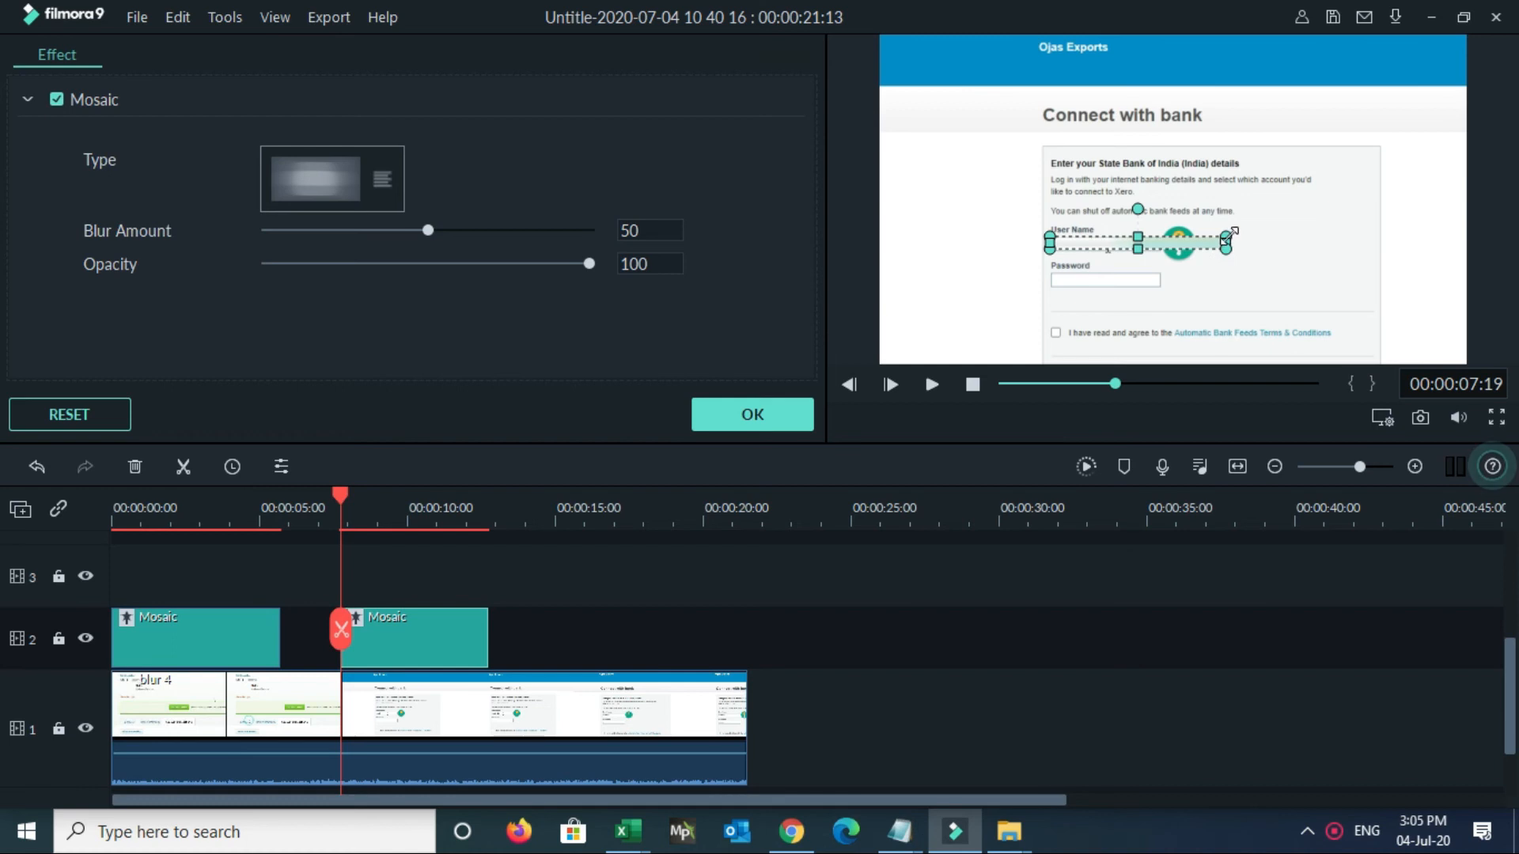
{"action": "left_click_drag", "start_coordinate": [1231, 234], "coordinate": [1152, 246]}
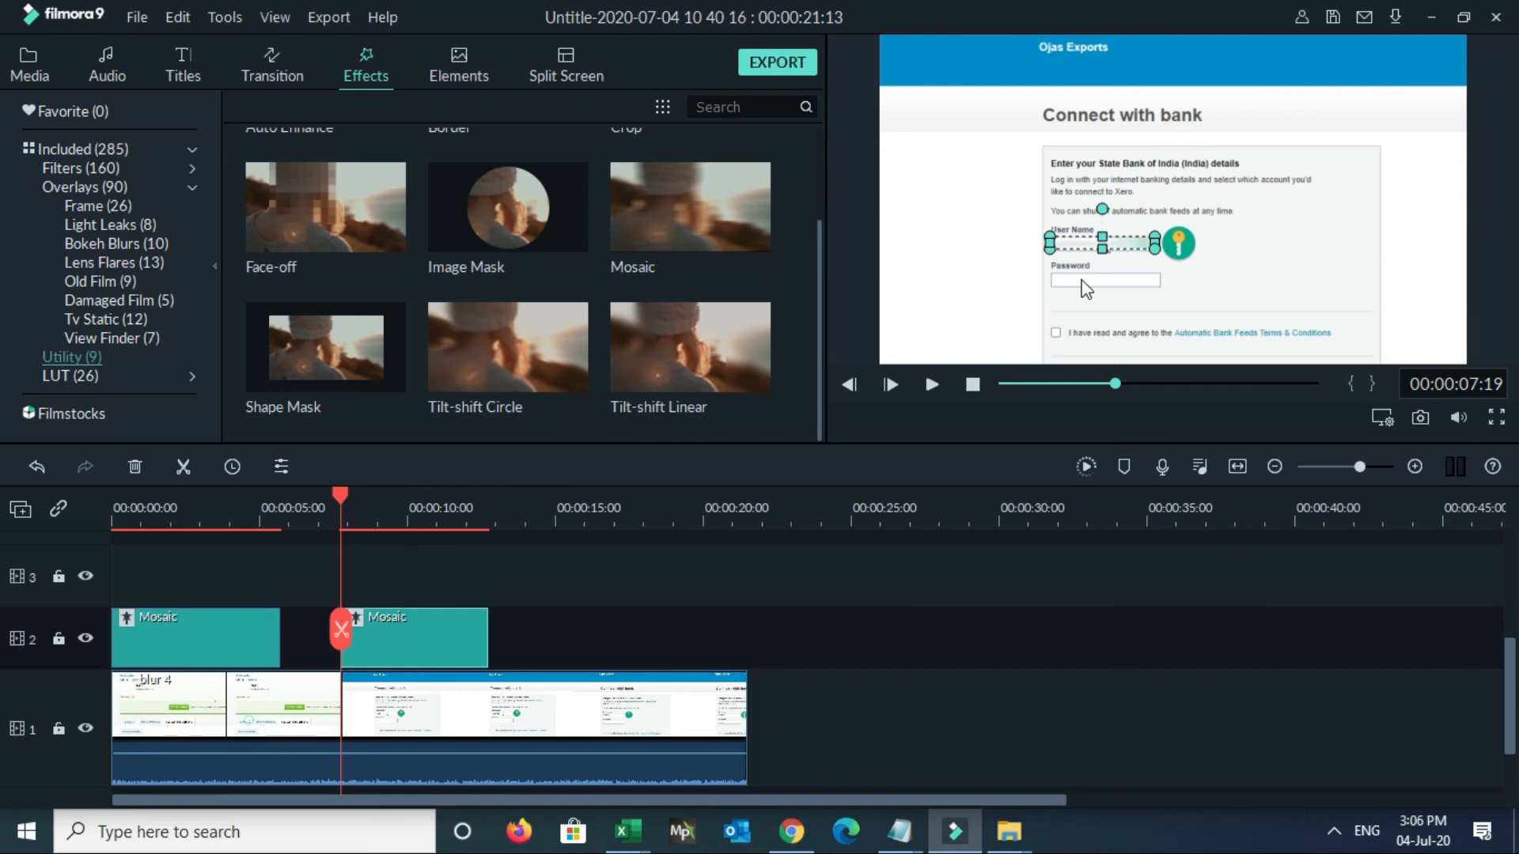
Add another Mosaic effect on track 3 at 00:00:07:19 and fit its area over the Password field
{"action": "mouse_move", "coordinate": [673, 212]}
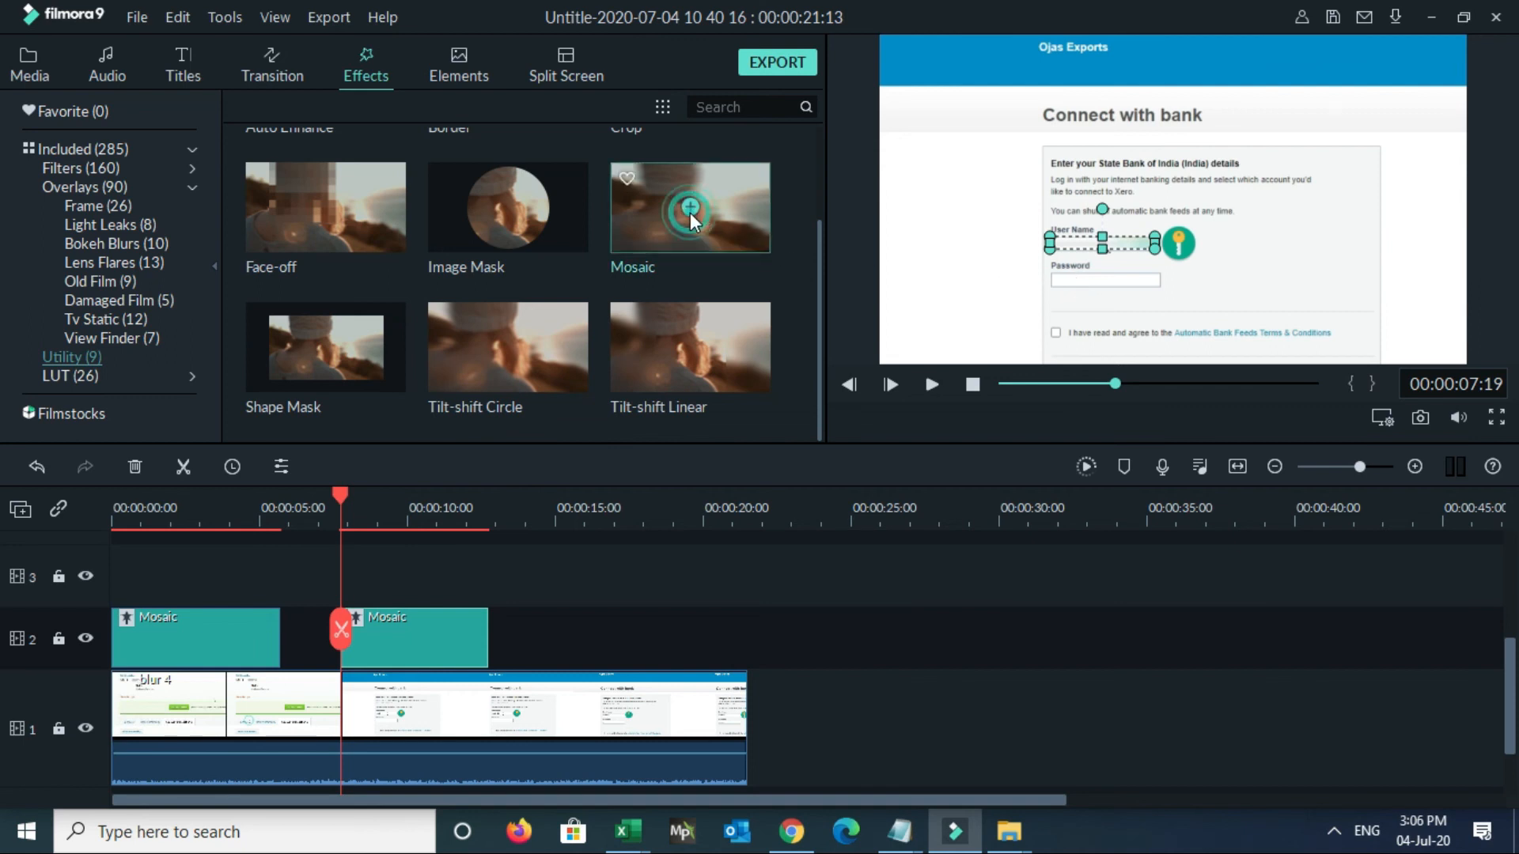
{"action": "left_click", "coordinate": [690, 208]}
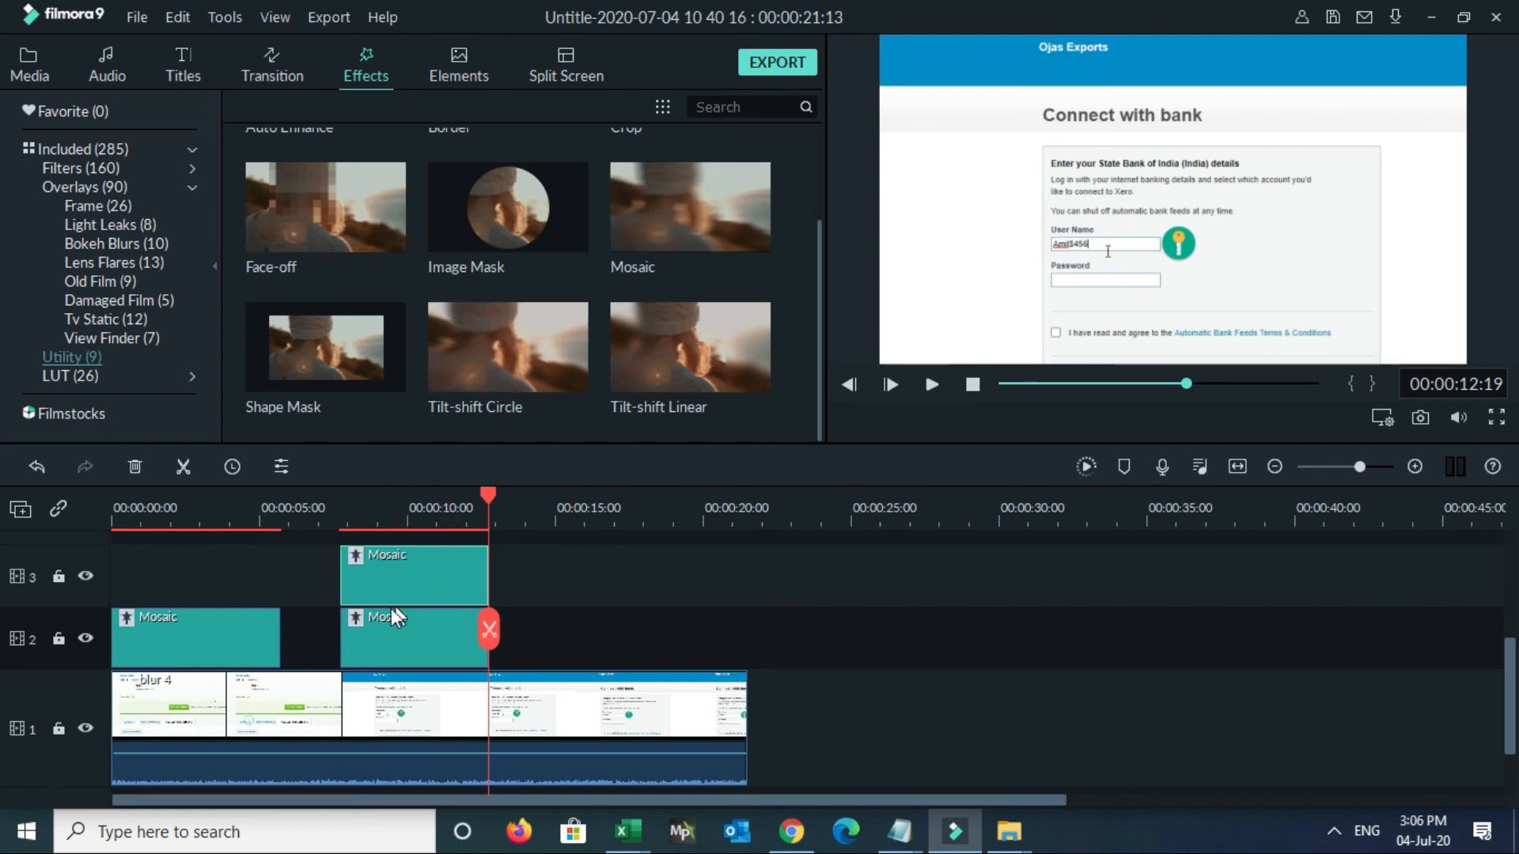
{"action": "double_click", "coordinate": [400, 571]}
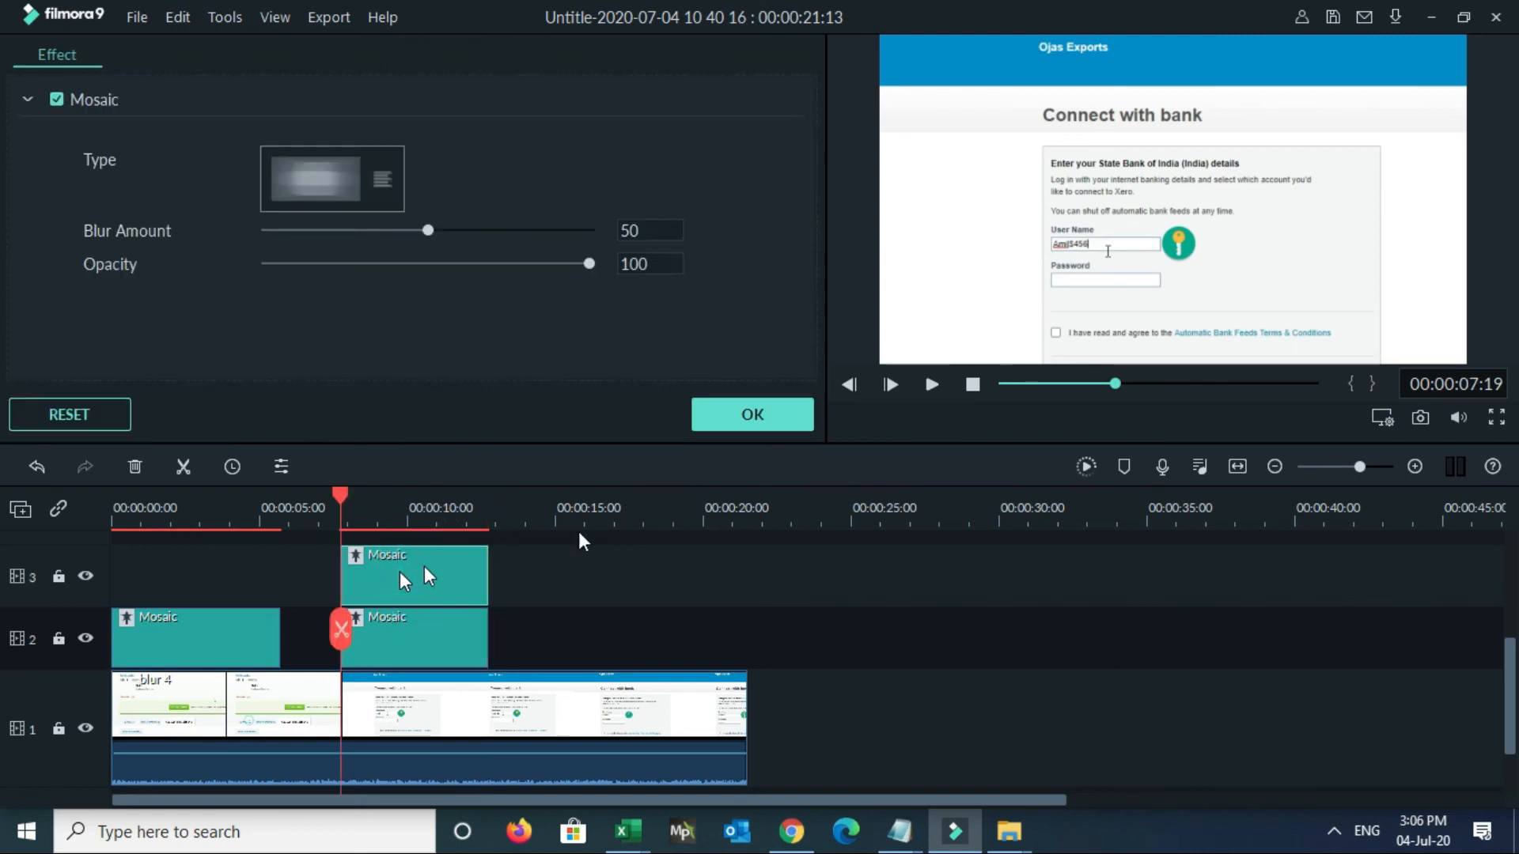
{"action": "left_click_drag", "start_coordinate": [1167, 226], "coordinate": [1104, 279]}
{"action": "left_click_drag", "start_coordinate": [1225, 299], "coordinate": [1169, 288]}
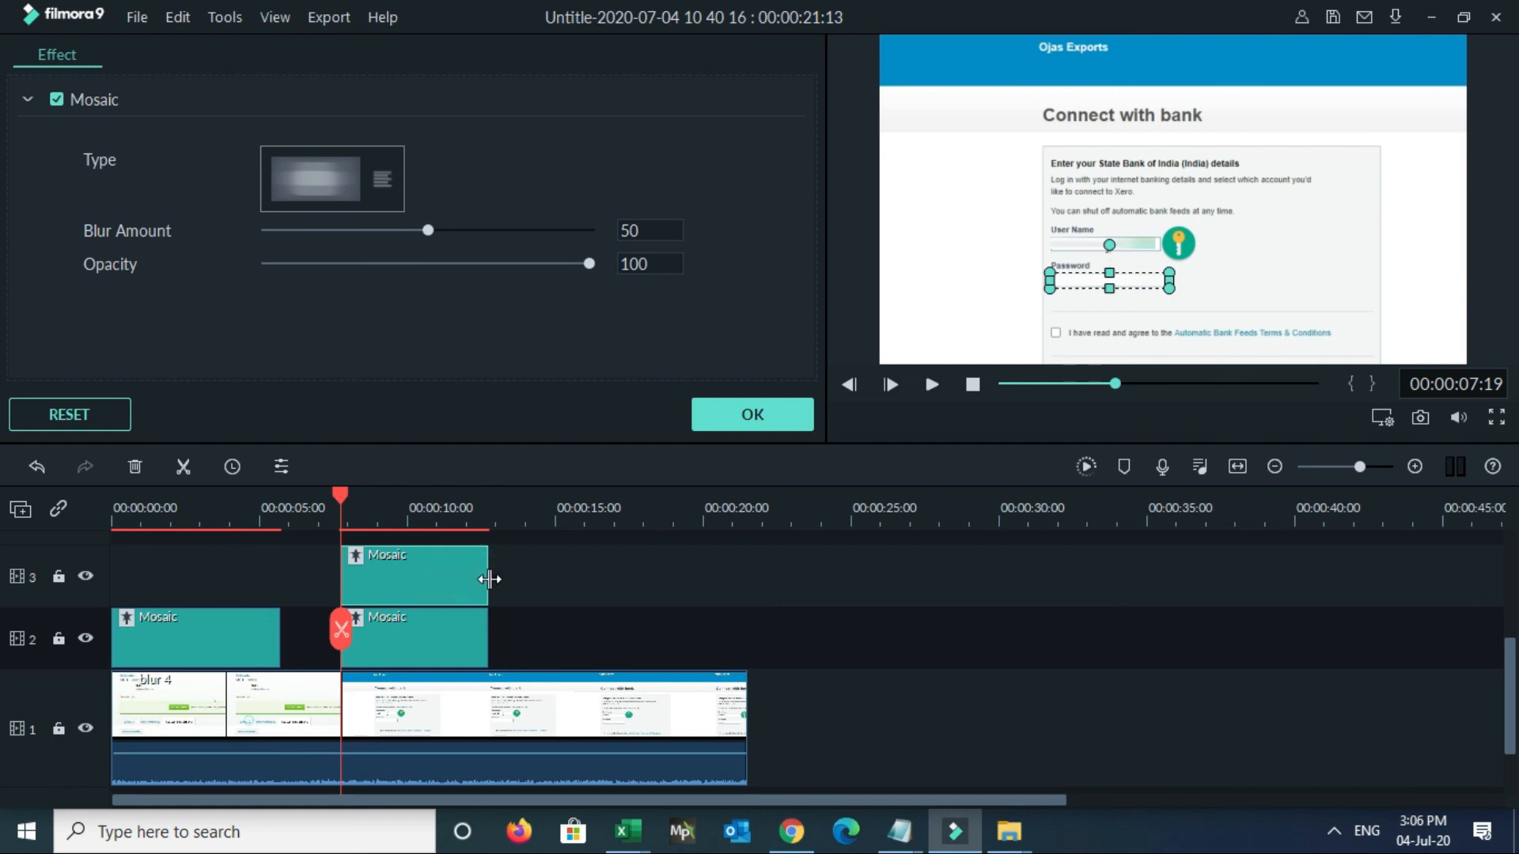
Extend the User Name and Password Mosaic clips to the end of the blur 4 clip
{"action": "left_click_drag", "start_coordinate": [490, 579], "coordinate": [747, 664]}
{"action": "left_click_drag", "start_coordinate": [488, 637], "coordinate": [747, 637]}
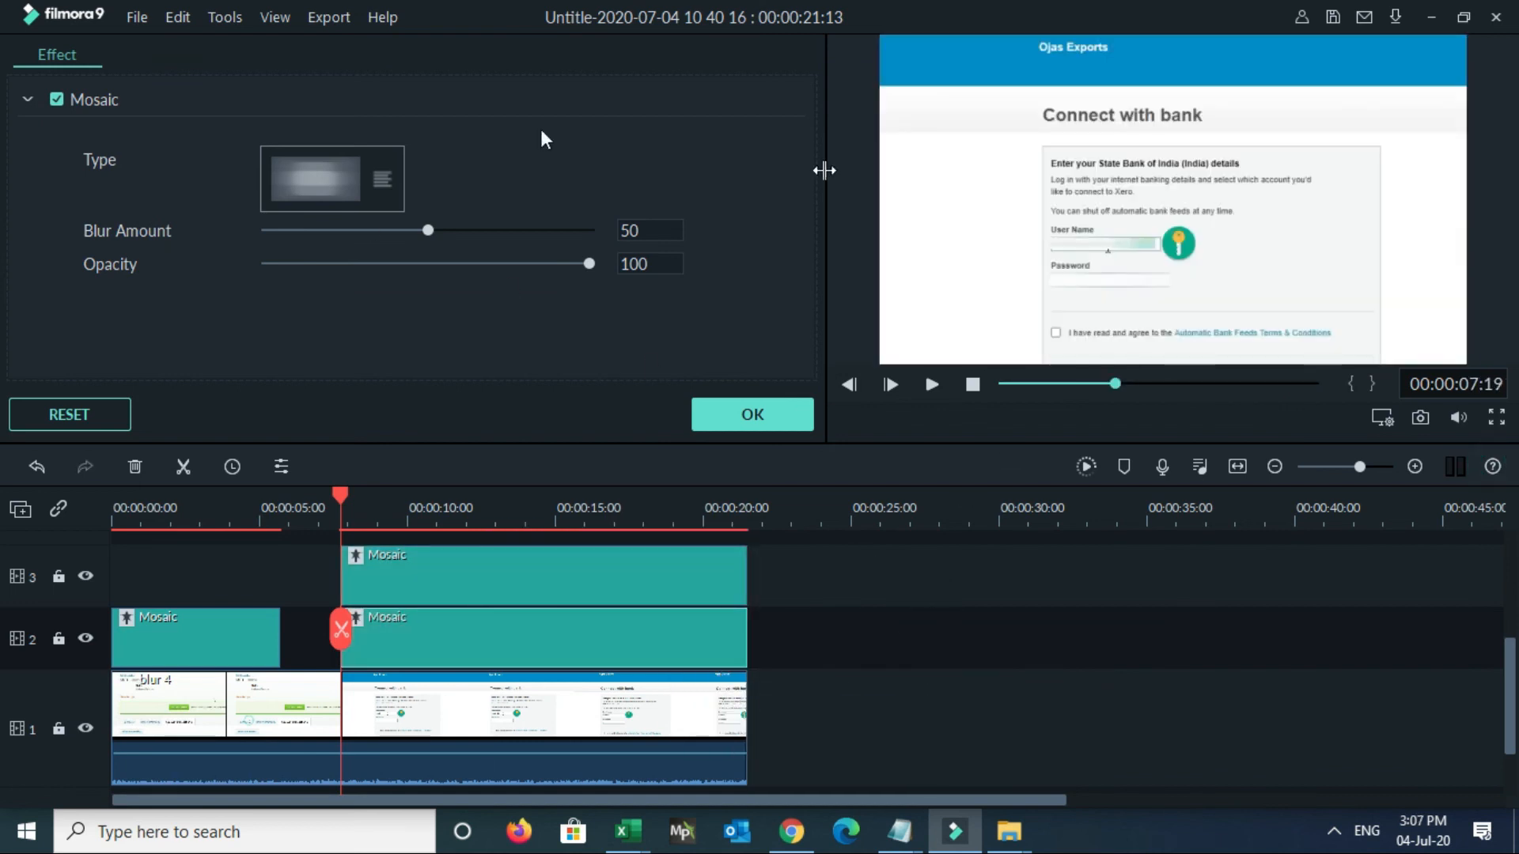
Open the Mosaic type choices, and preview the edited video in full screen
{"action": "left_click", "coordinate": [383, 174]}
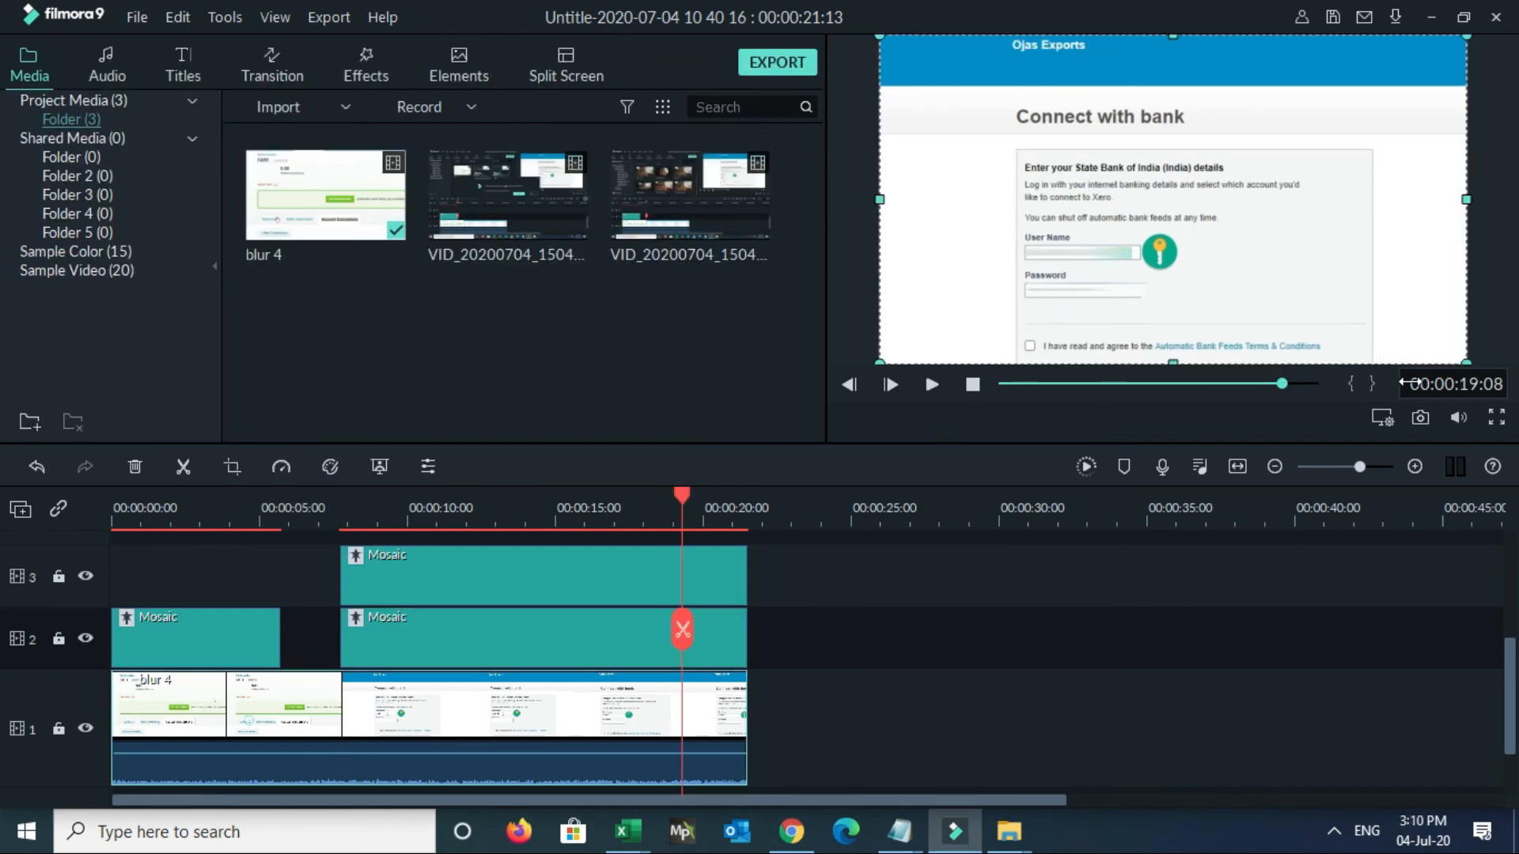
{"action": "left_click", "coordinate": [1496, 419]}
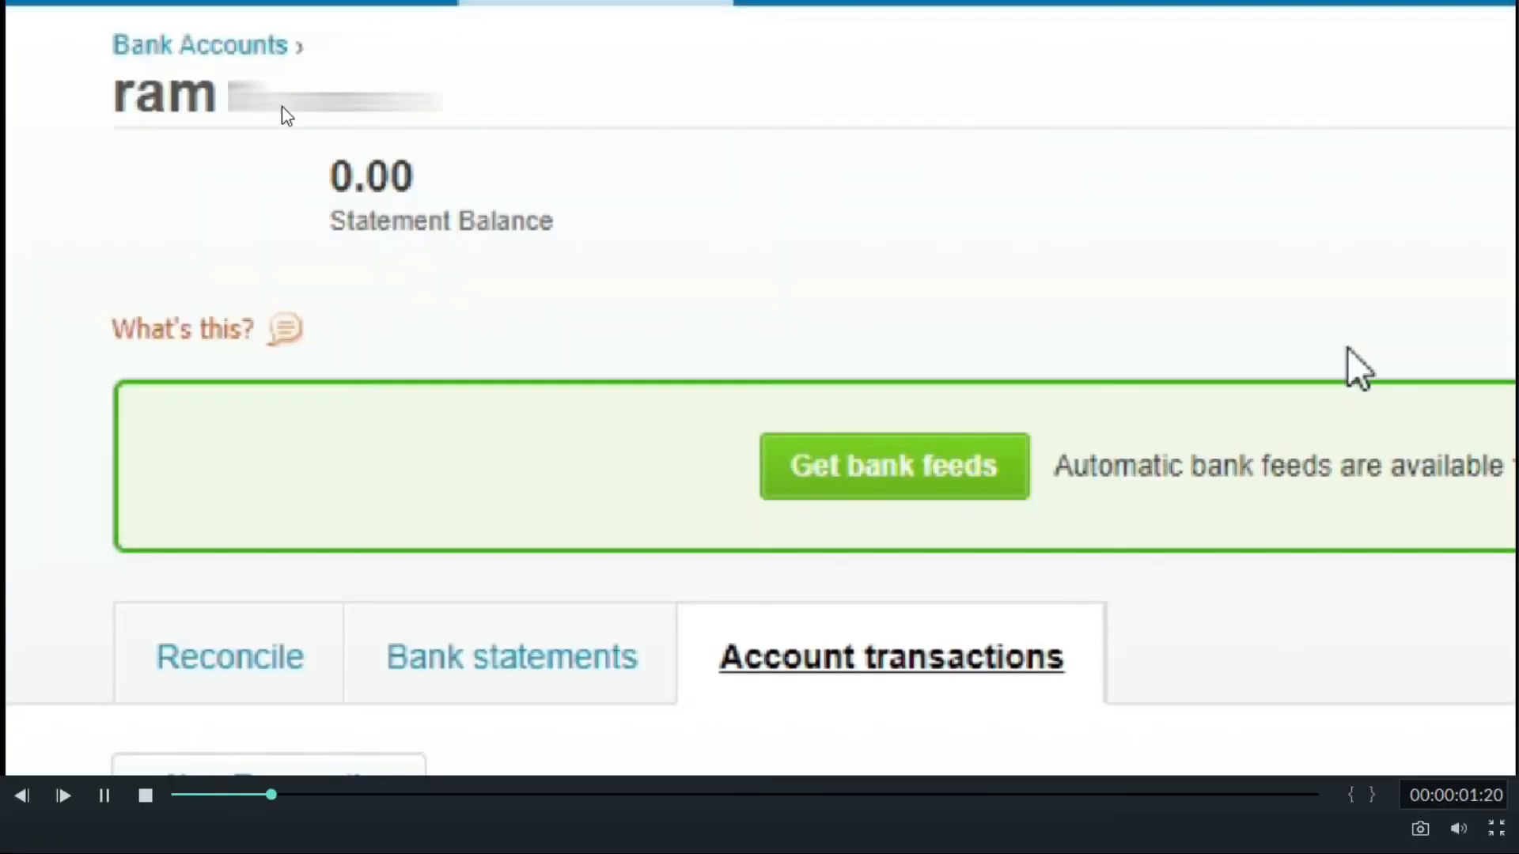